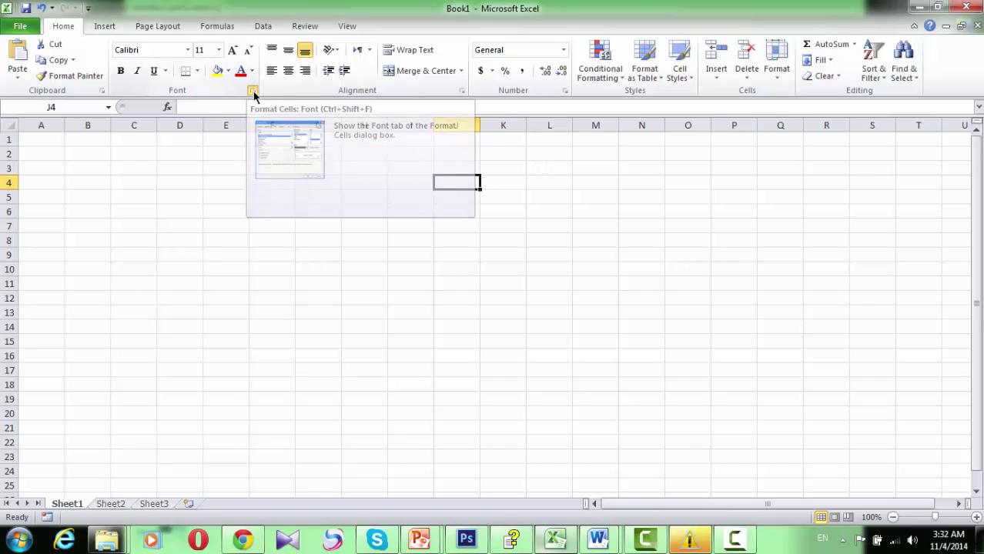
Apply strikethrough and subscript font effects to cell J4 in the Format Cells Font settings.
{"action": "left_click", "coordinate": [254, 94]}
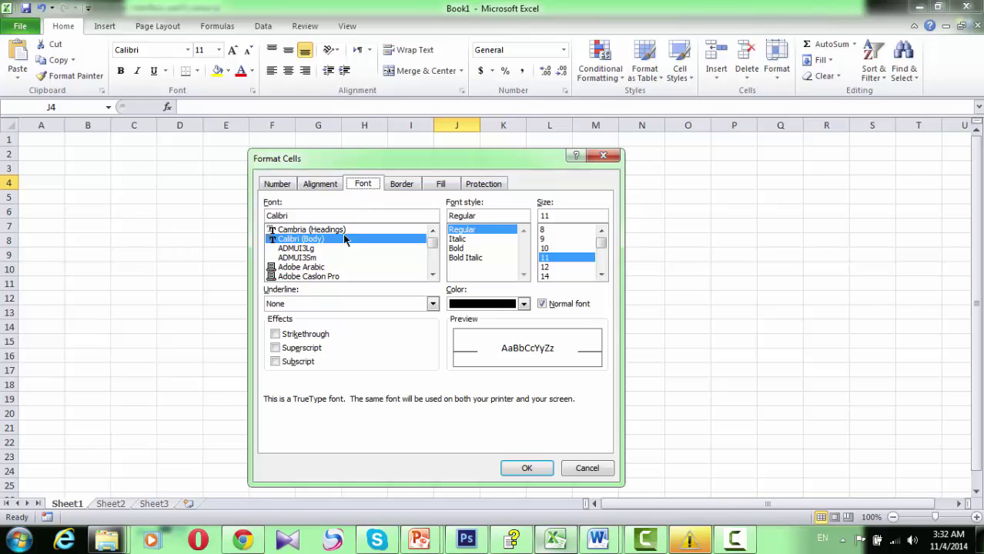
{"action": "left_click", "coordinate": [277, 348]}
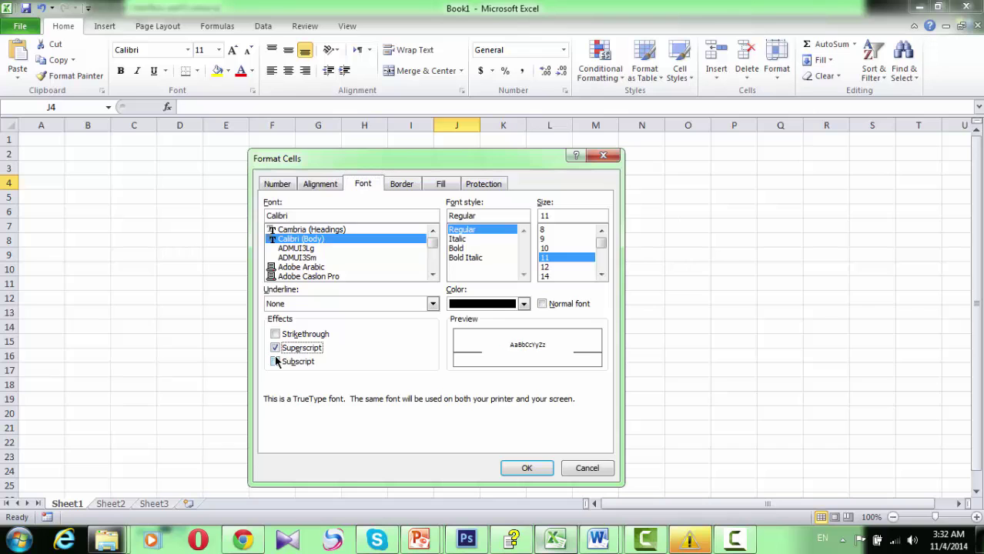
{"action": "left_click", "coordinate": [275, 362]}
{"action": "left_click", "coordinate": [276, 335]}
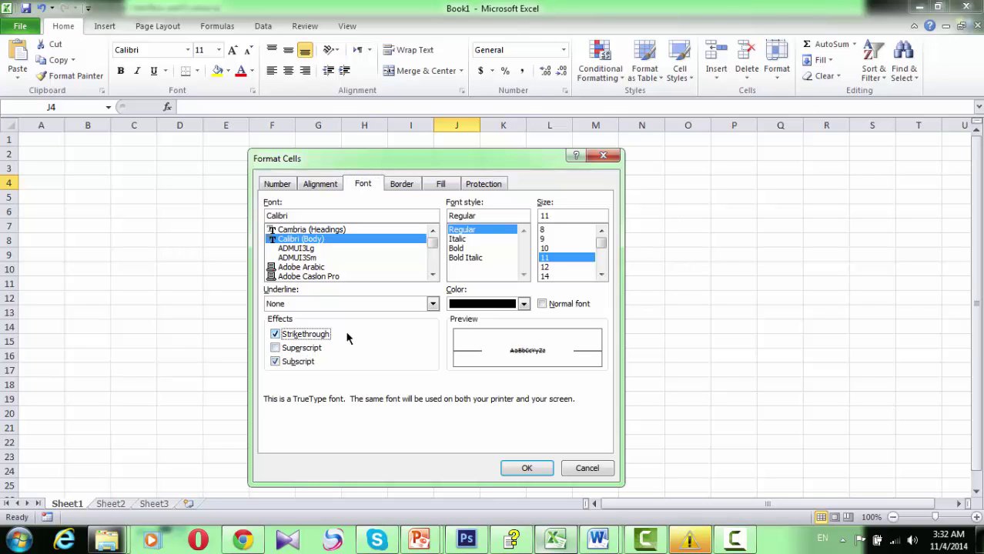
{"action": "left_click", "coordinate": [524, 468]}
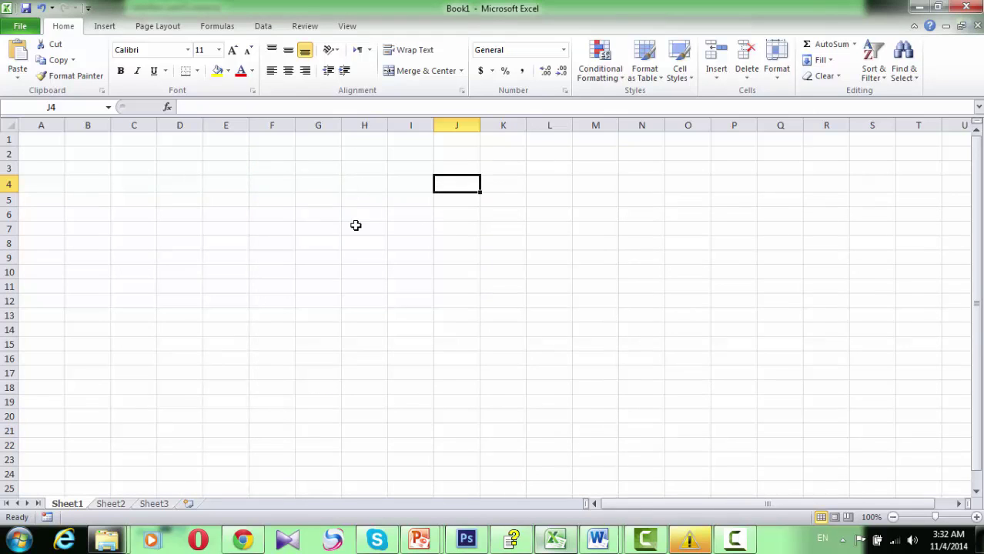
{"action": "left_click", "coordinate": [462, 92]}
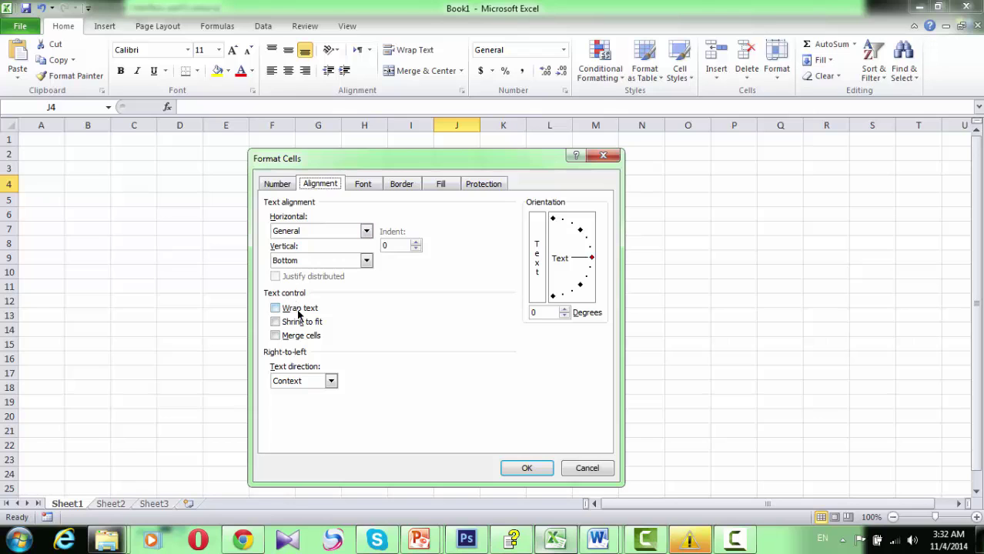
{"action": "left_click", "coordinate": [528, 469]}
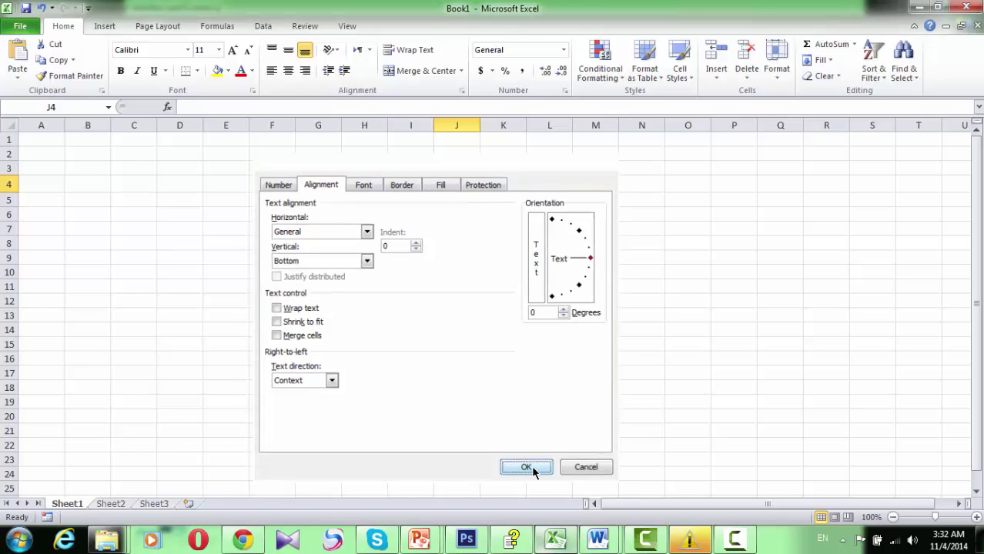
Preview Currency, Date and Percentage formats, then apply the Fraction number format to J4.
{"action": "left_click", "coordinate": [564, 92]}
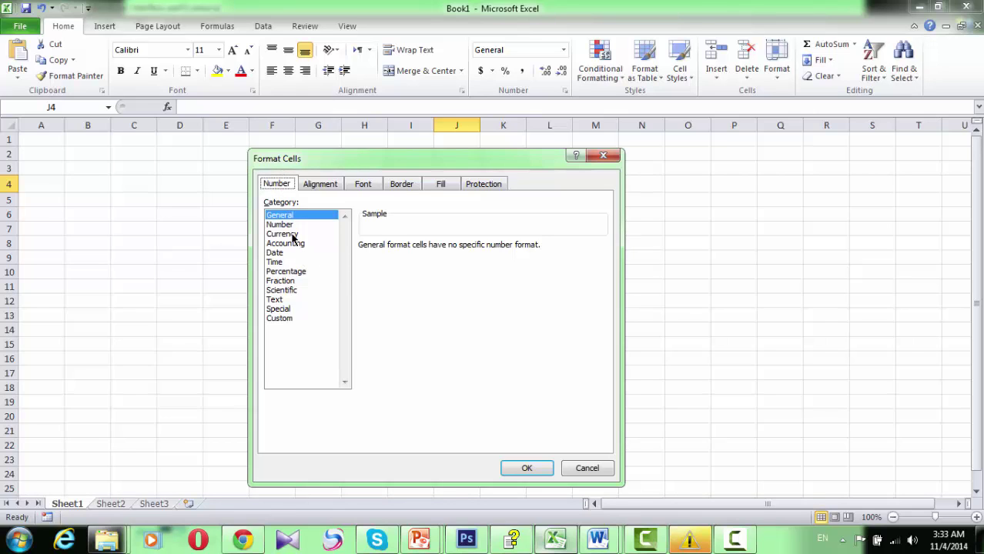
{"action": "left_click", "coordinate": [291, 234]}
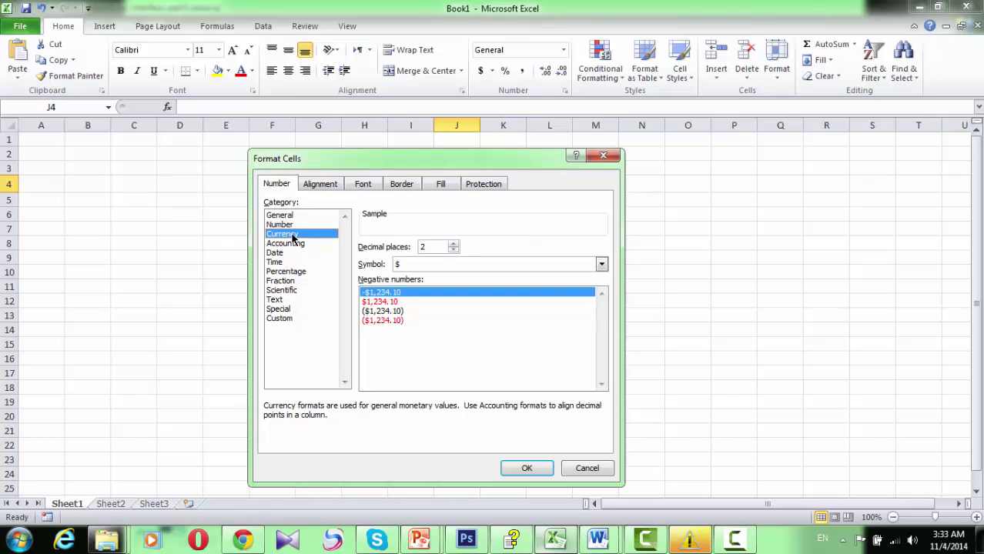
{"action": "left_click", "coordinate": [287, 257]}
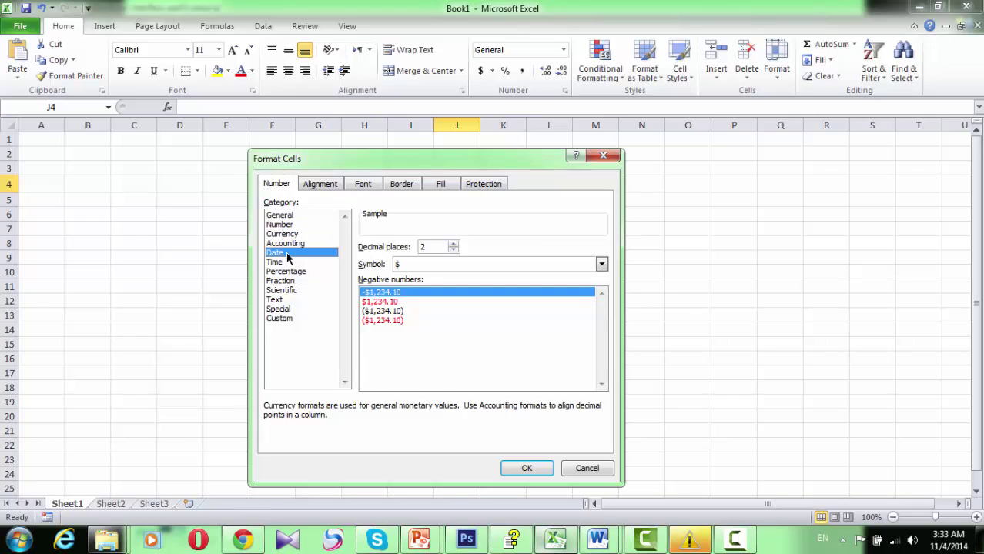
{"action": "left_click", "coordinate": [286, 271]}
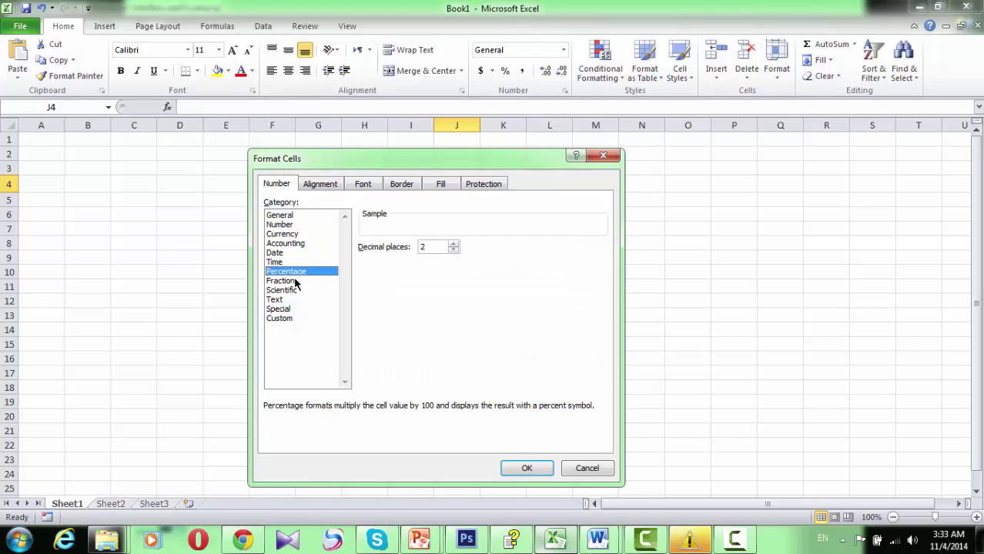
{"action": "left_click", "coordinate": [294, 281]}
{"action": "left_click", "coordinate": [527, 469]}
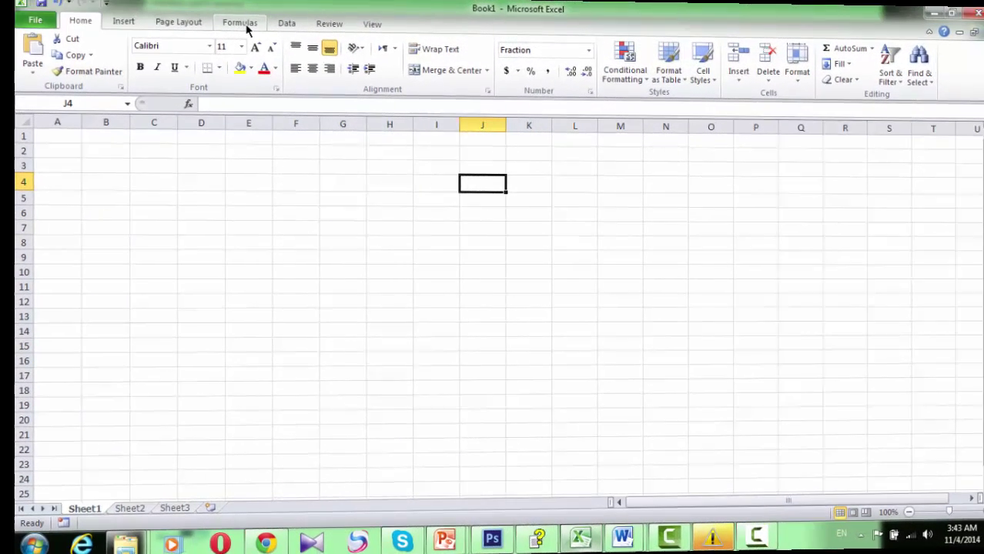
Toggle the ribbon collapsed and expanded on the Formulas and Review tabs, ending collapsed.
{"action": "left_click", "coordinate": [218, 28]}
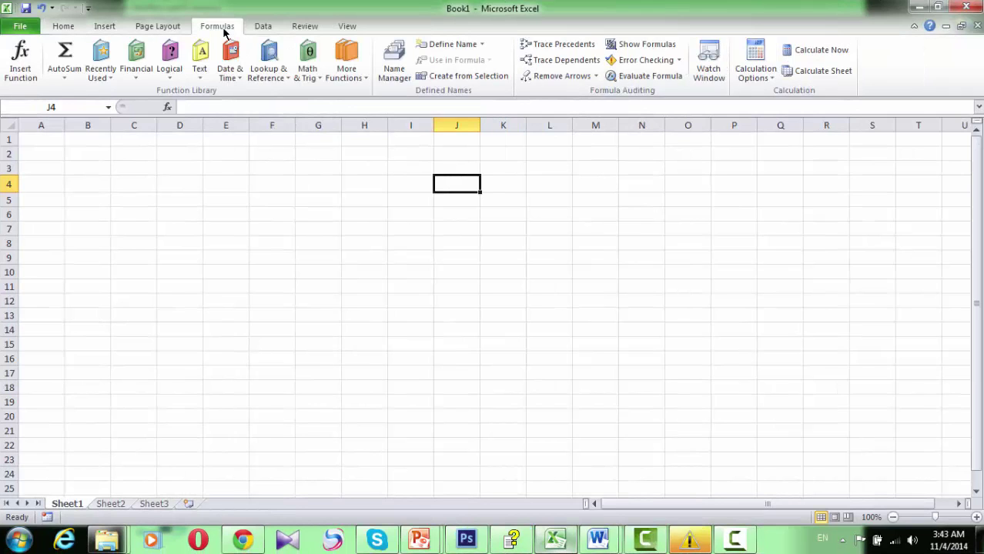
{"action": "double_click", "coordinate": [218, 27]}
{"action": "double_click", "coordinate": [218, 28]}
{"action": "double_click", "coordinate": [218, 28]}
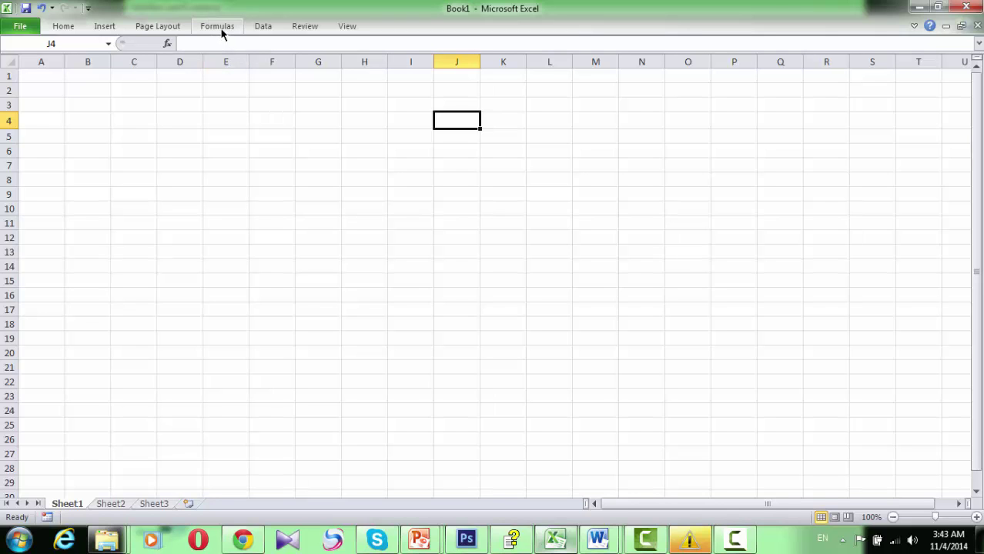
{"action": "double_click", "coordinate": [218, 27]}
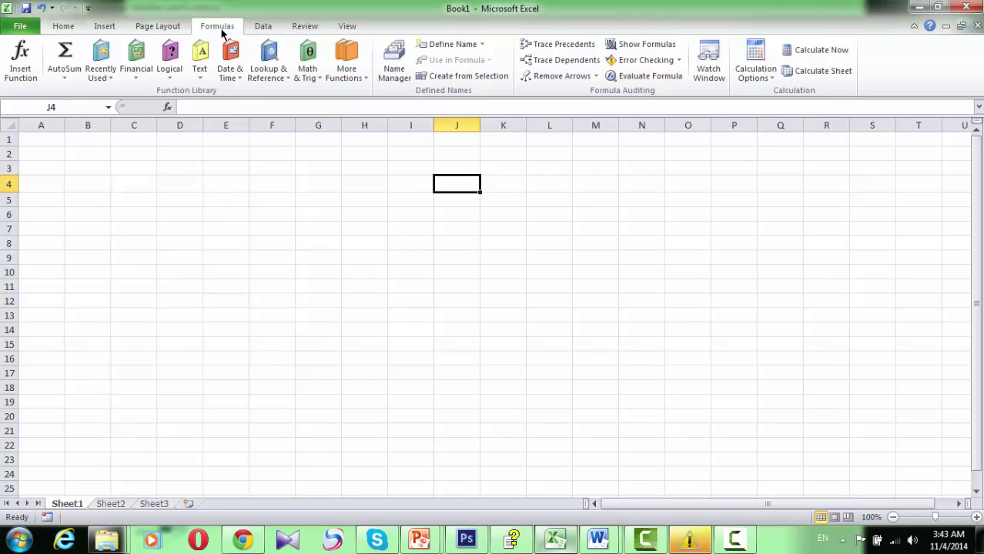
{"action": "left_click", "coordinate": [913, 27]}
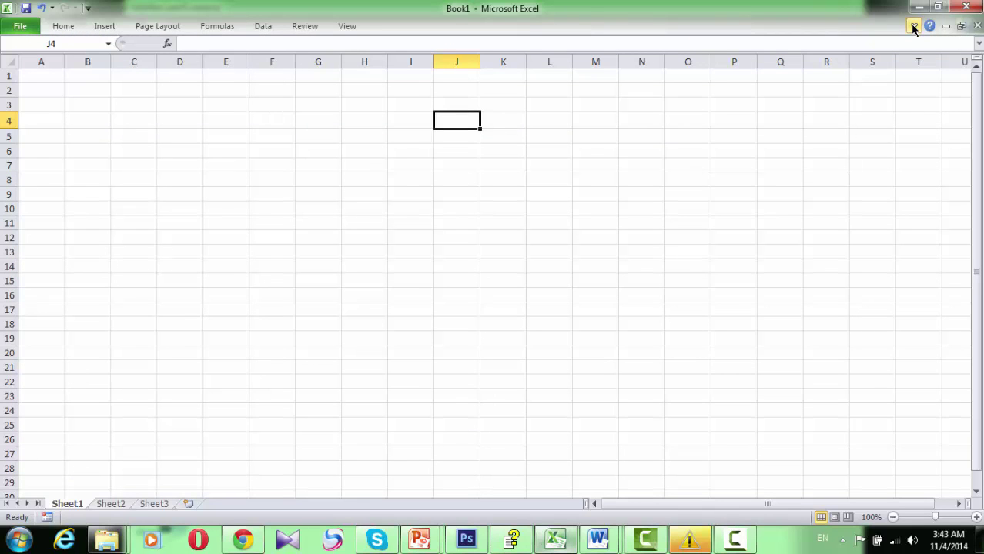
{"action": "left_click", "coordinate": [913, 27]}
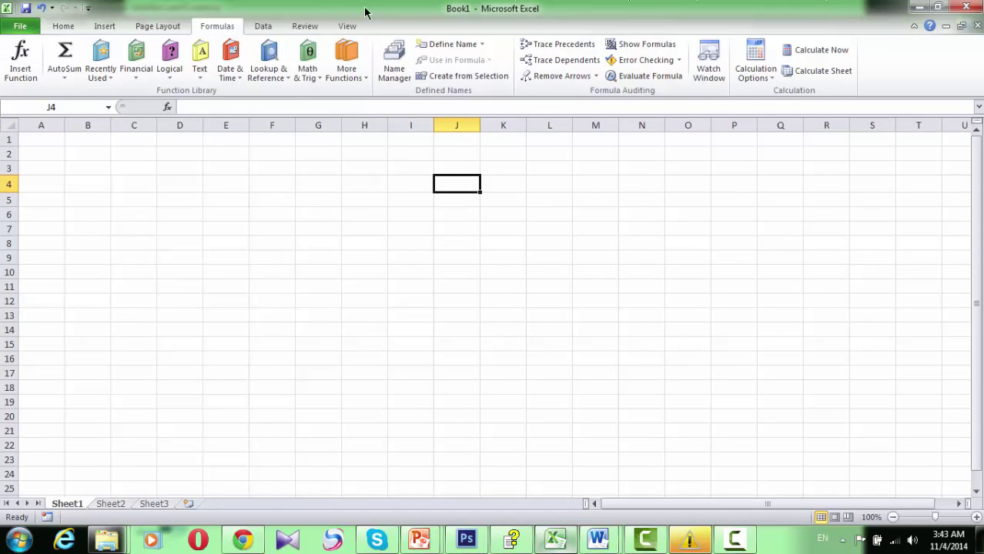
{"action": "left_click", "coordinate": [305, 26]}
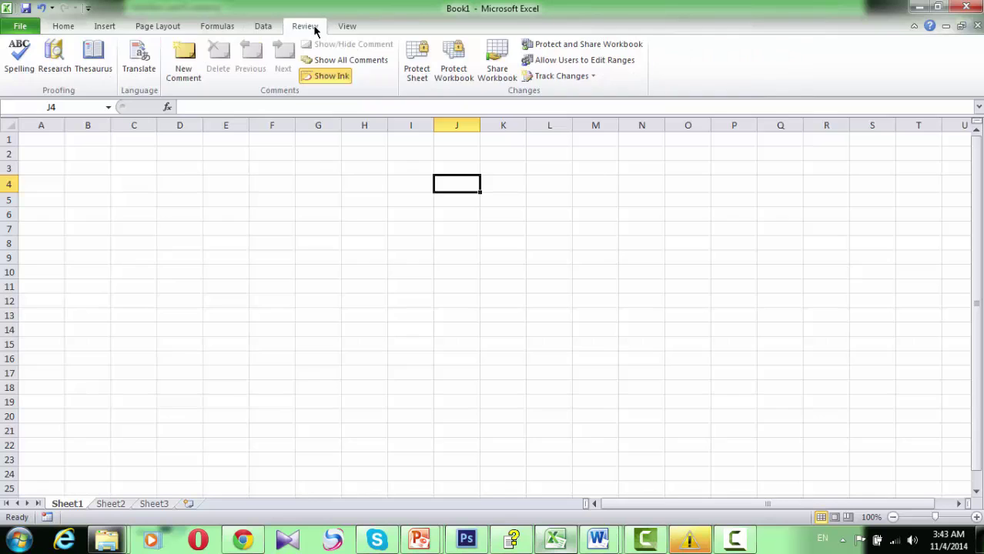
{"action": "double_click", "coordinate": [314, 31]}
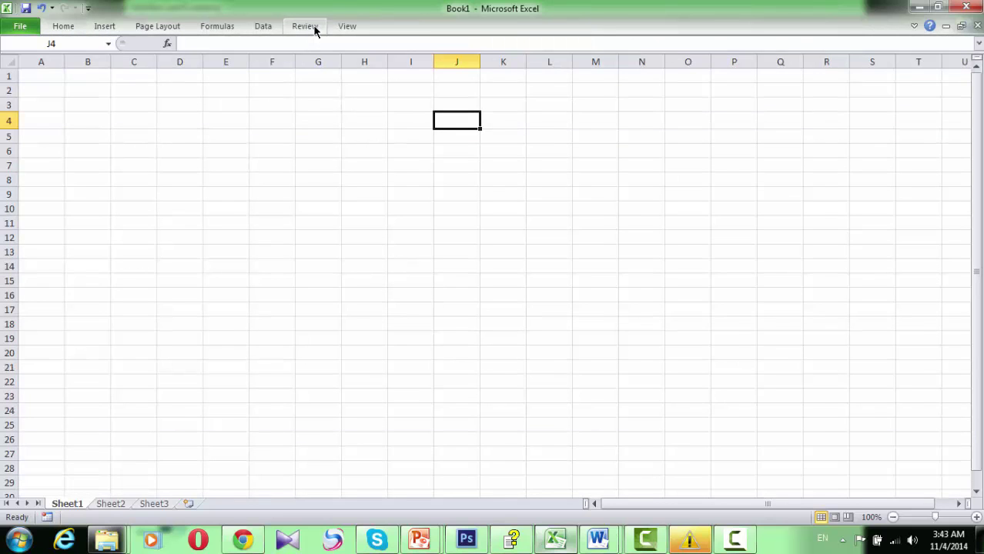
{"action": "double_click", "coordinate": [314, 30]}
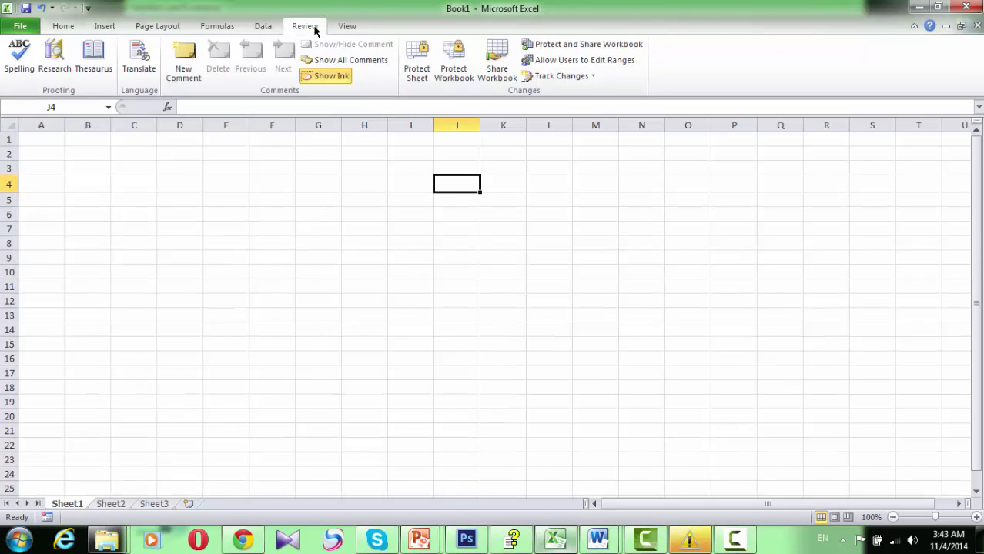
{"action": "double_click", "coordinate": [314, 31]}
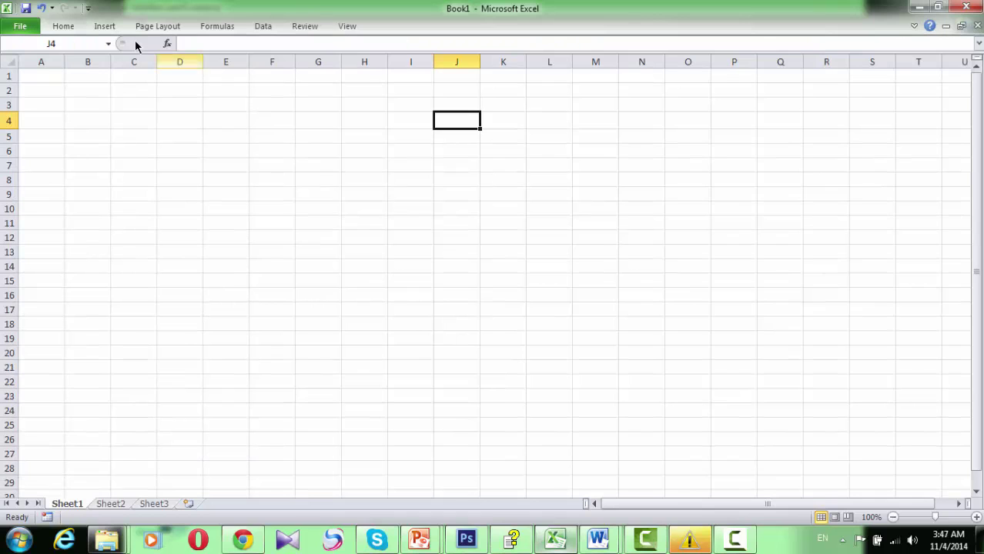
From the temporarily shown Home tab, give cell J4 a larger font size.
{"action": "left_click", "coordinate": [66, 27]}
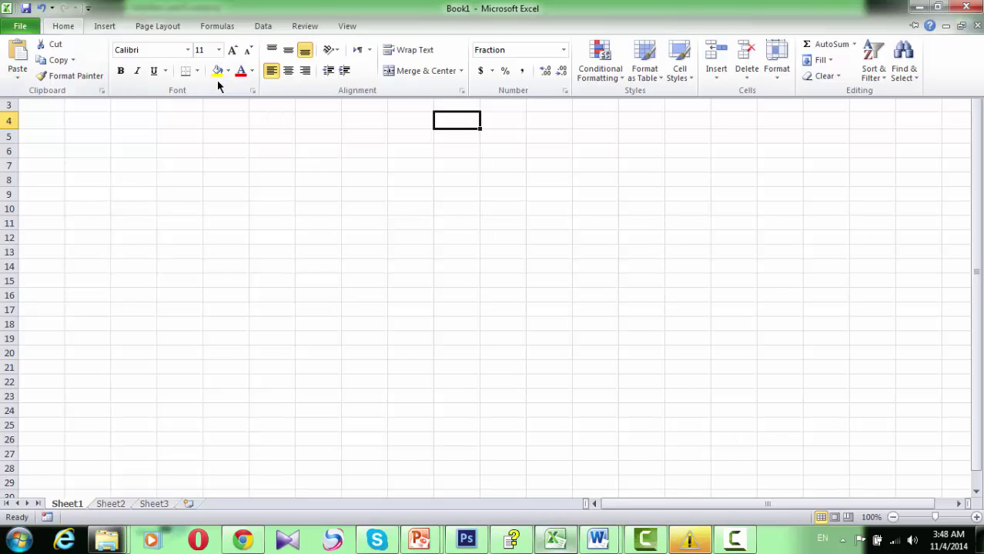
{"action": "left_click", "coordinate": [220, 50]}
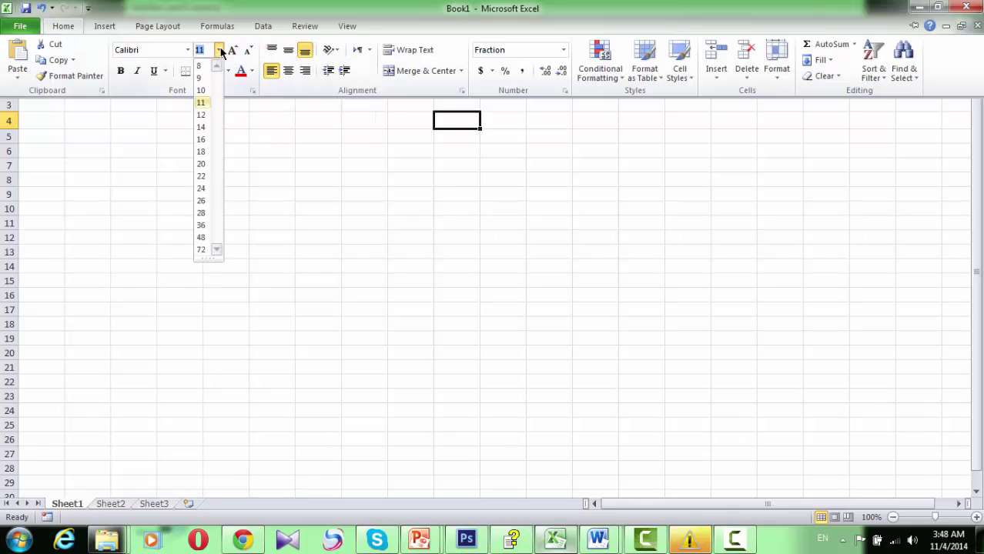
{"action": "left_click", "coordinate": [202, 133]}
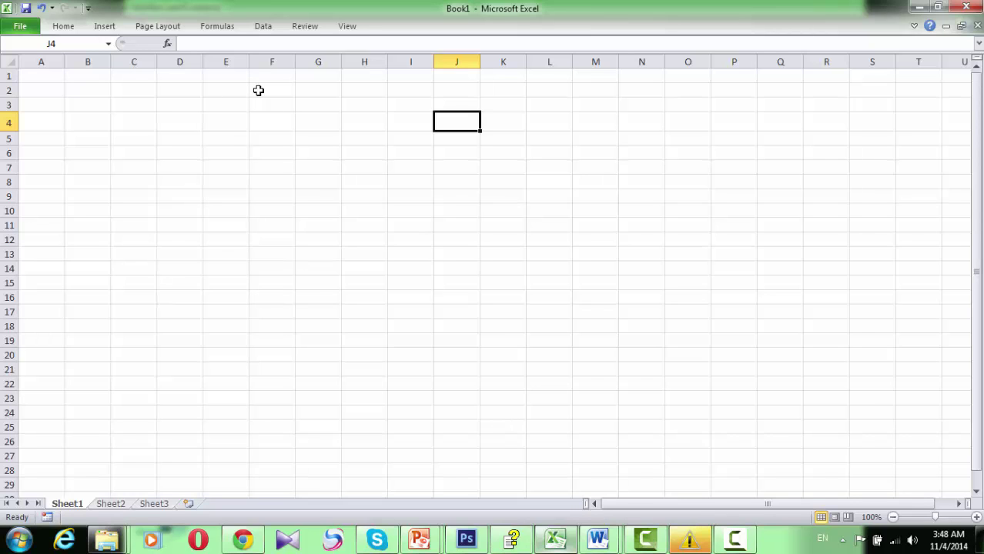
Select cell F8, then open the File backstage view and leave it.
{"action": "left_click", "coordinate": [268, 179]}
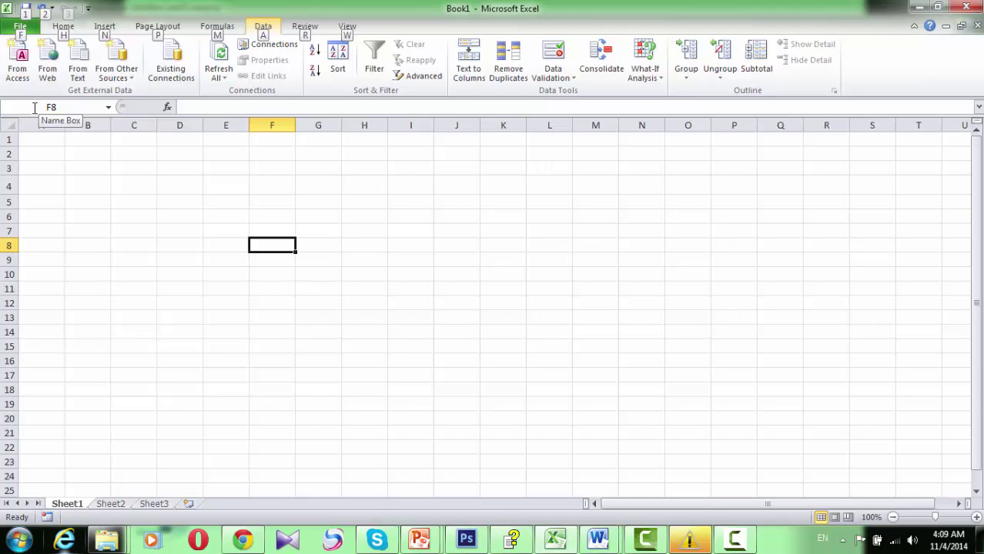
{"action": "key", "text": "f"}
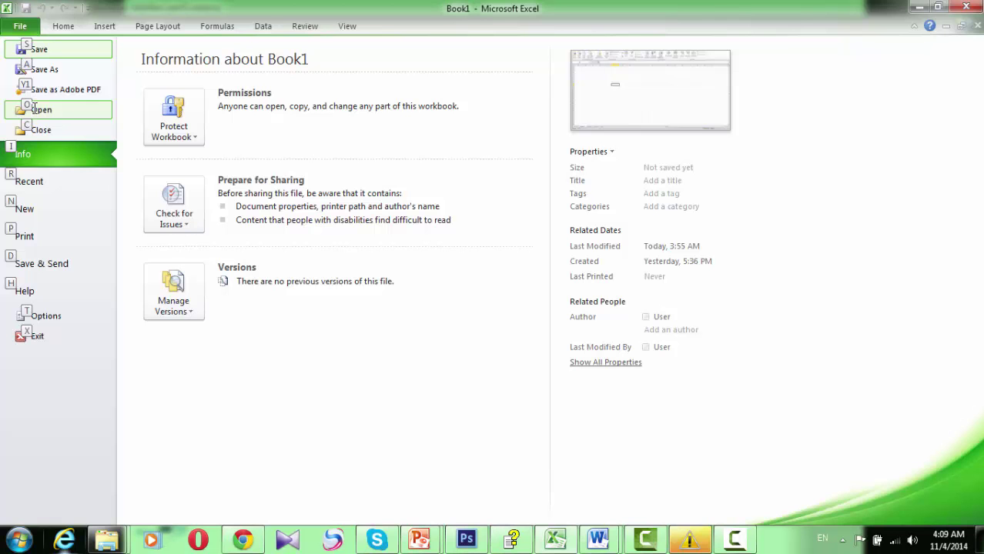
{"action": "key", "text": "Escape"}
Open Save As with F12 and cancel it, then show the Insert commands via Alt, N.
{"action": "key", "text": "F12"}
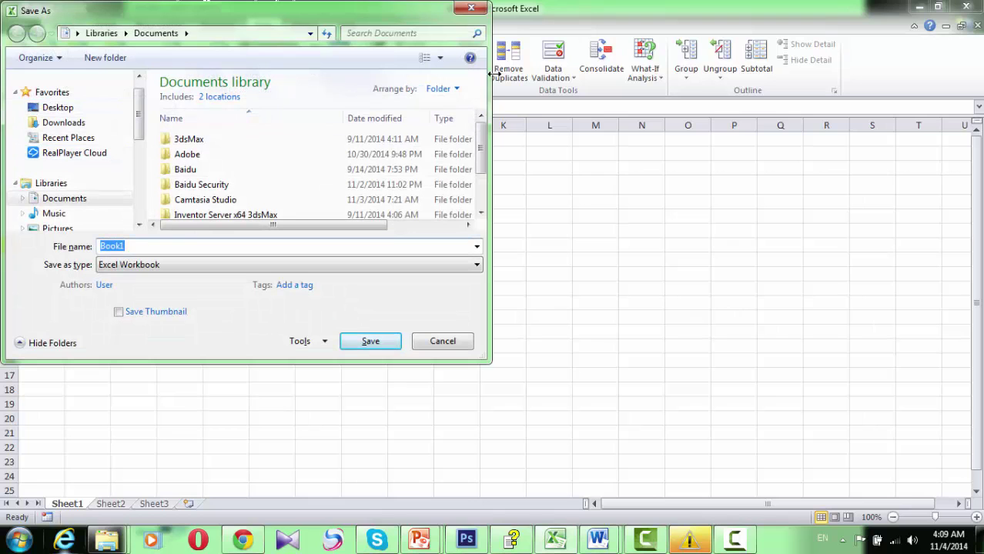
{"action": "left_click", "coordinate": [471, 8]}
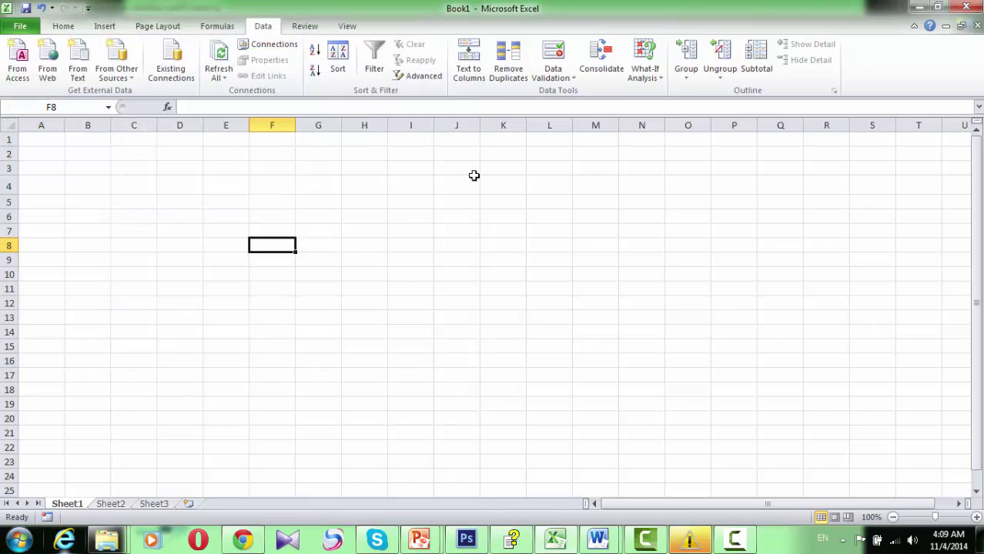
{"action": "key", "text": "alt"}
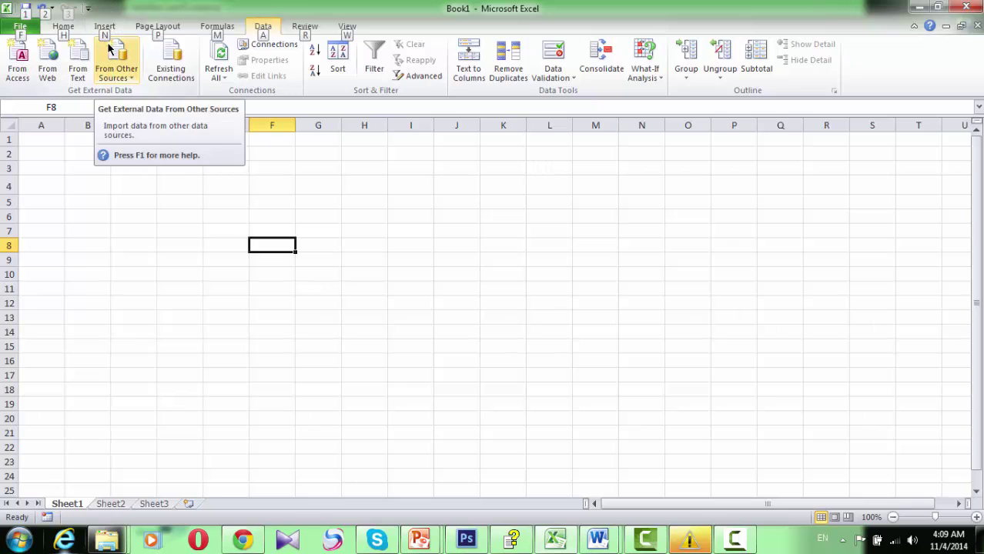
{"action": "key", "text": "n"}
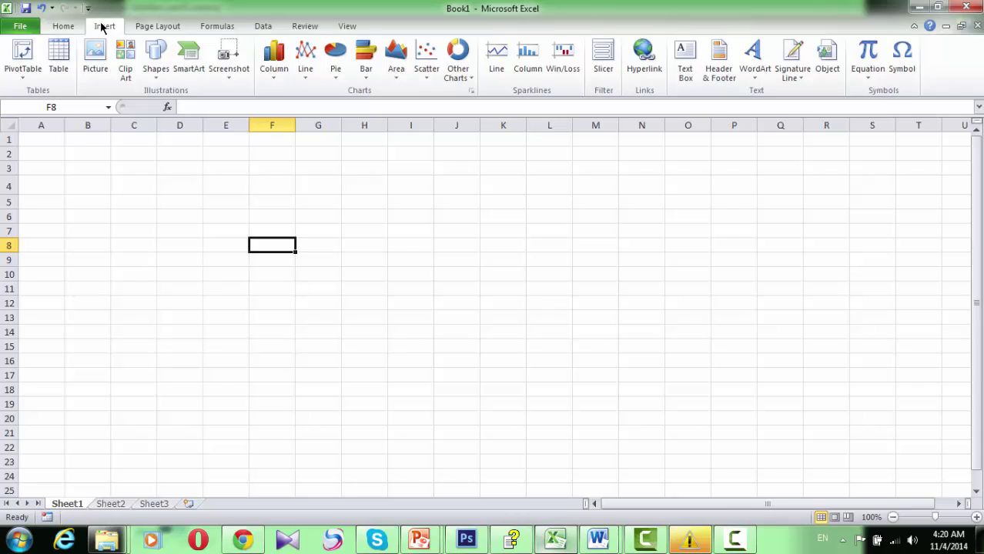
In Customize the Ribbon, add a New Tab with a New Group after Data and select it.
{"action": "right_click", "coordinate": [101, 28]}
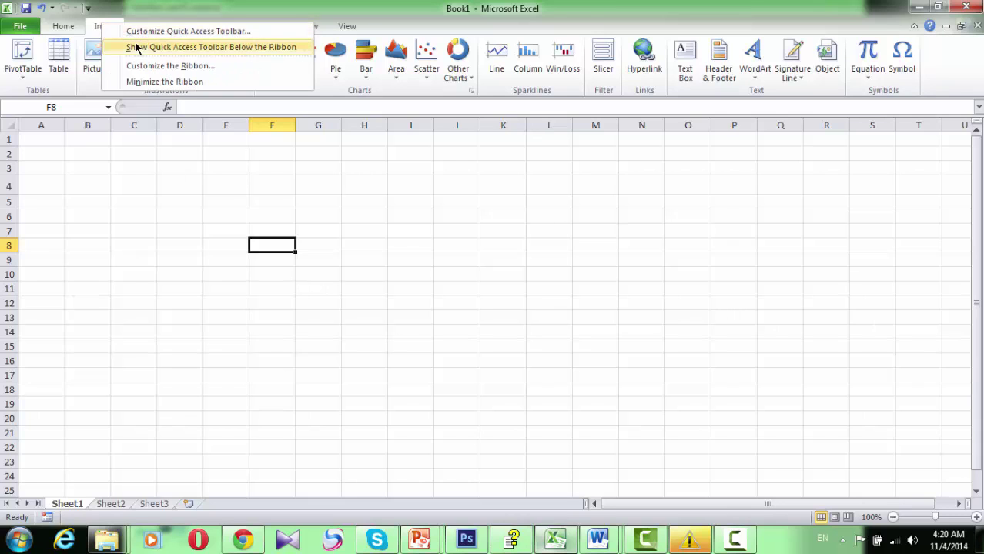
{"action": "left_click", "coordinate": [176, 66]}
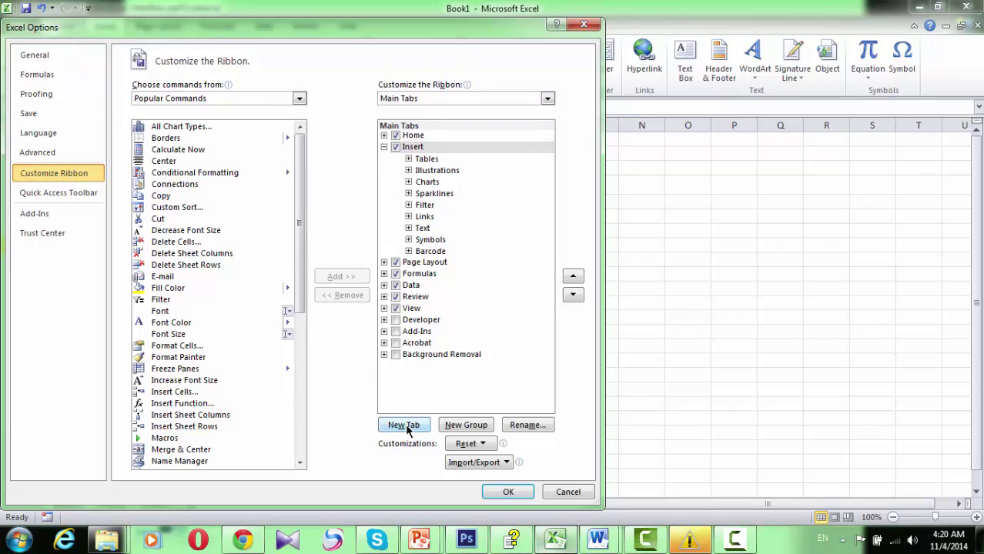
{"action": "left_click", "coordinate": [418, 290]}
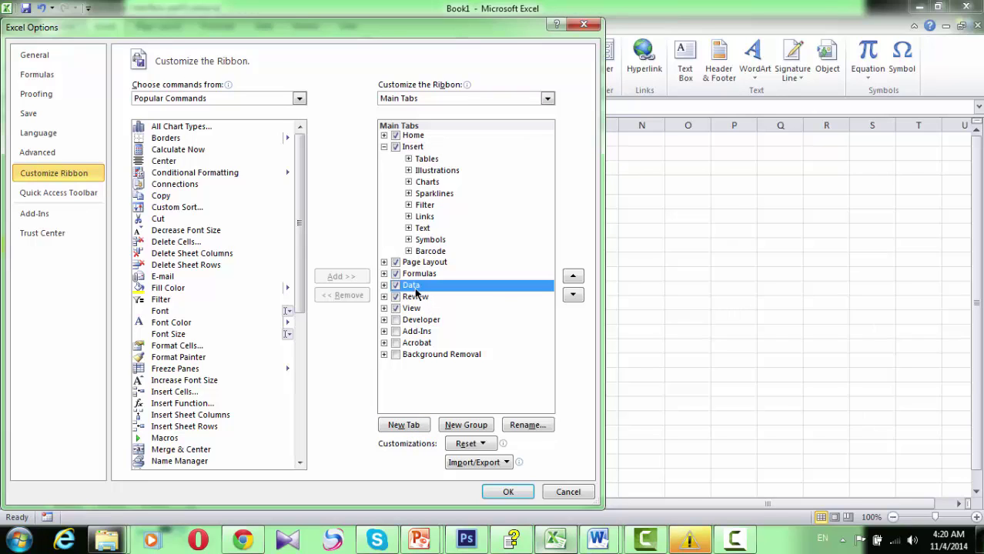
{"action": "left_click", "coordinate": [413, 429]}
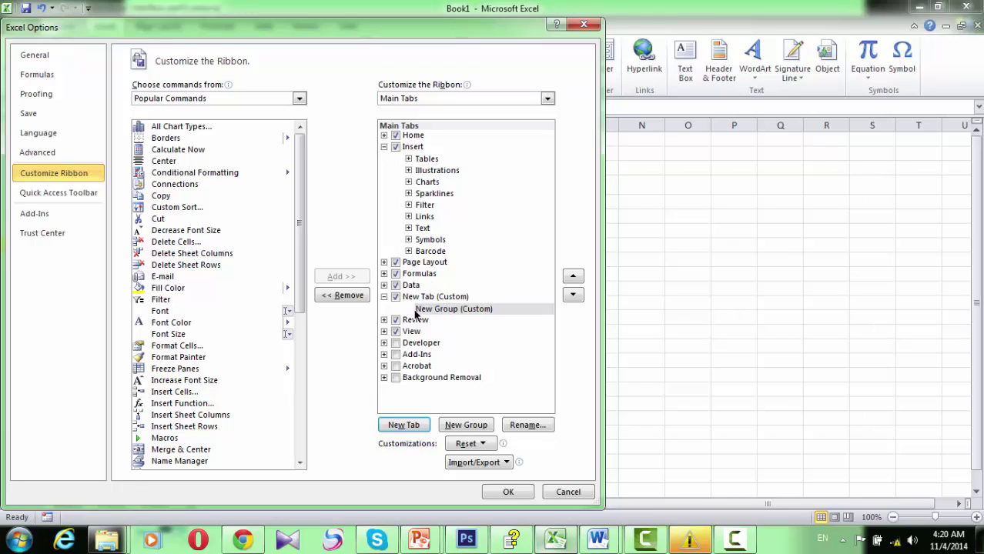
{"action": "left_click", "coordinate": [419, 299]}
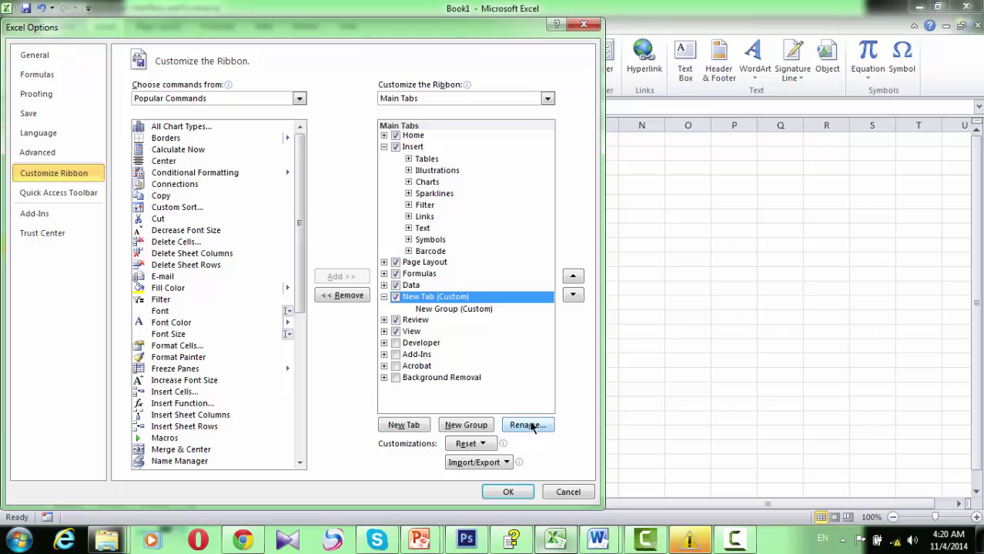
Name the new tab 'my own tab' and add Increase Font Size and Macros to its group.
{"action": "left_click", "coordinate": [528, 425]}
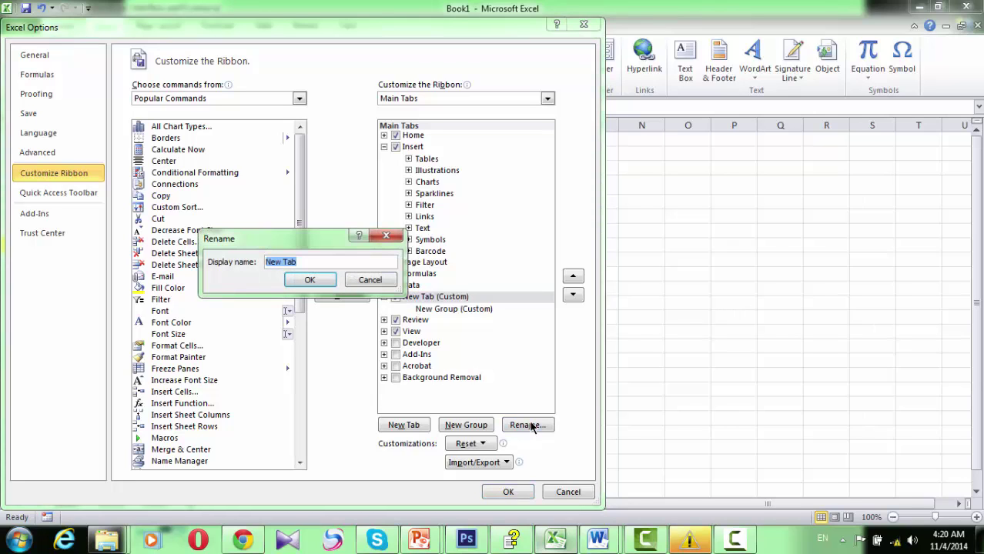
{"action": "type", "text": "my own tab"}
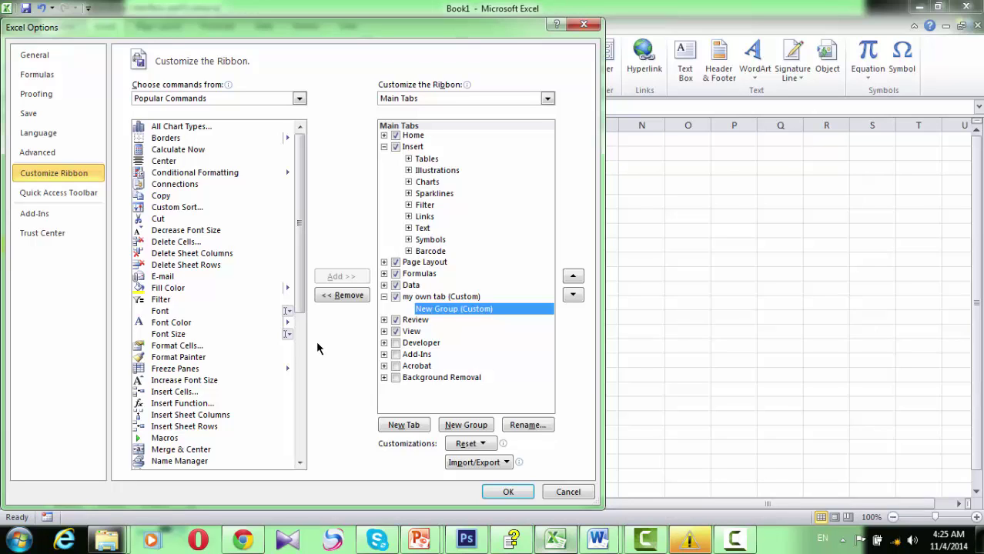
{"action": "left_click", "coordinate": [208, 381]}
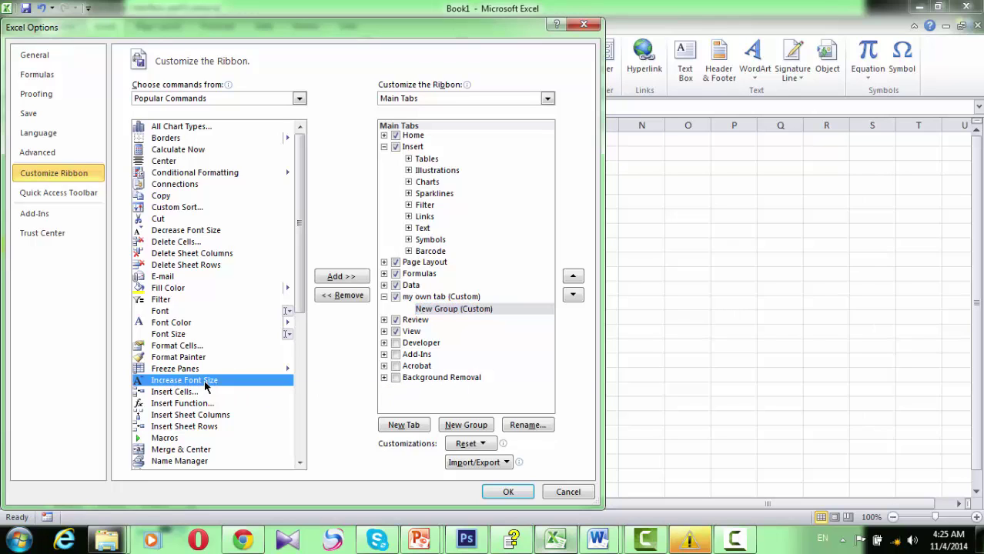
{"action": "left_click", "coordinate": [346, 277]}
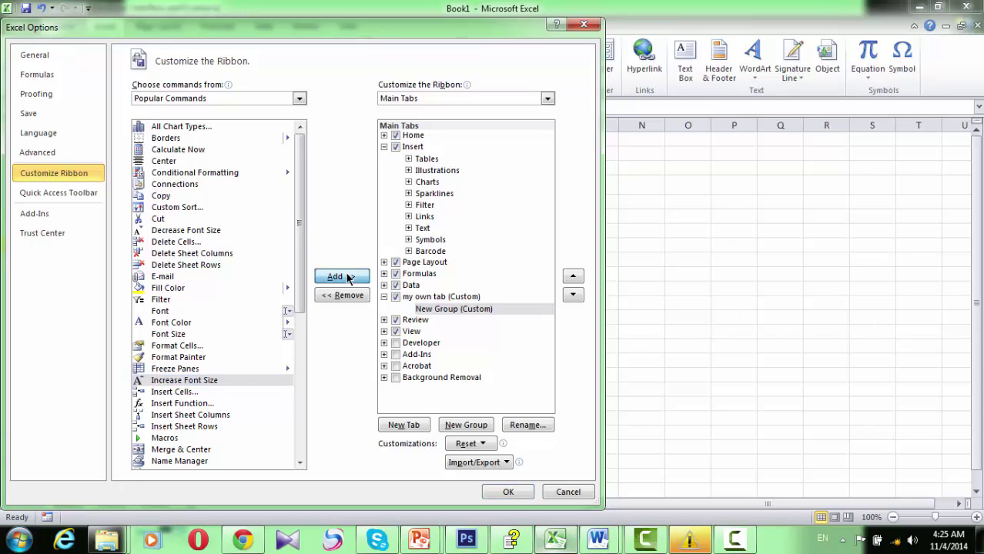
{"action": "left_click", "coordinate": [176, 439]}
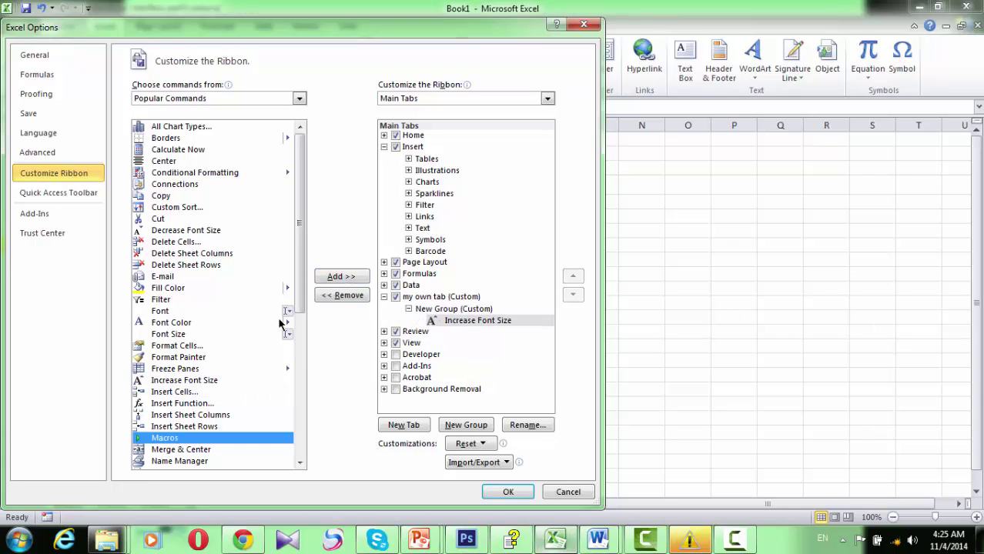
{"action": "left_click", "coordinate": [341, 276]}
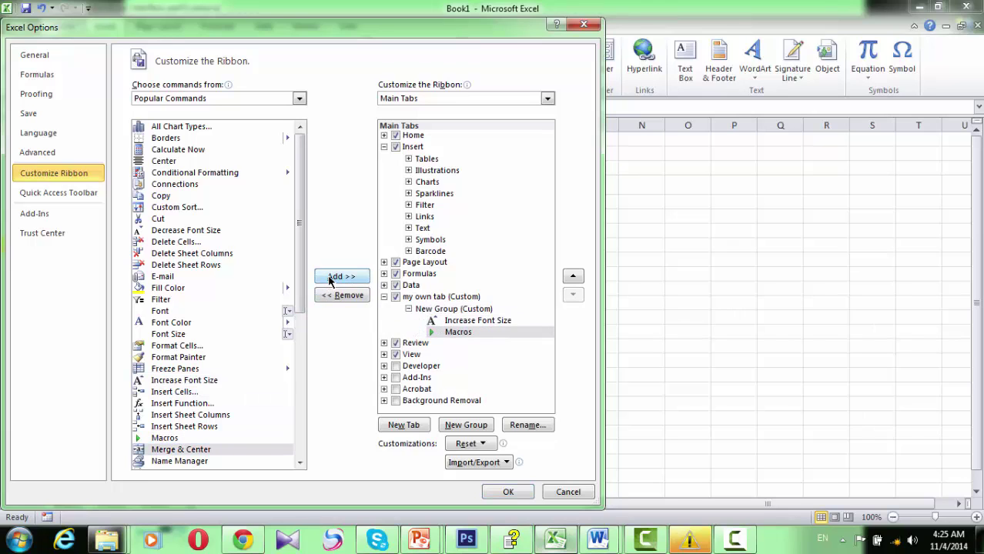
Rename the custom group to 'actions' with a chosen symbol.
{"action": "left_click", "coordinate": [437, 309]}
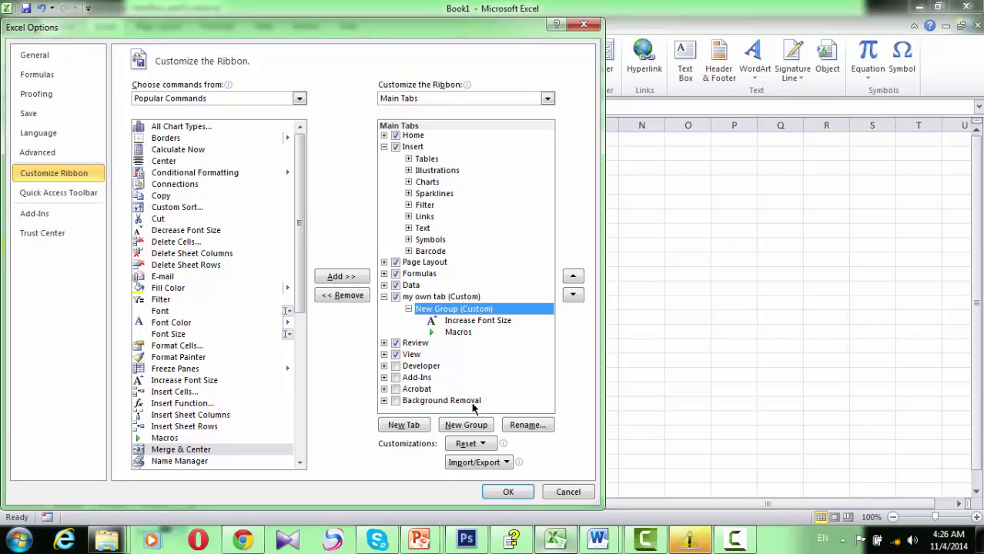
{"action": "left_click", "coordinate": [526, 426]}
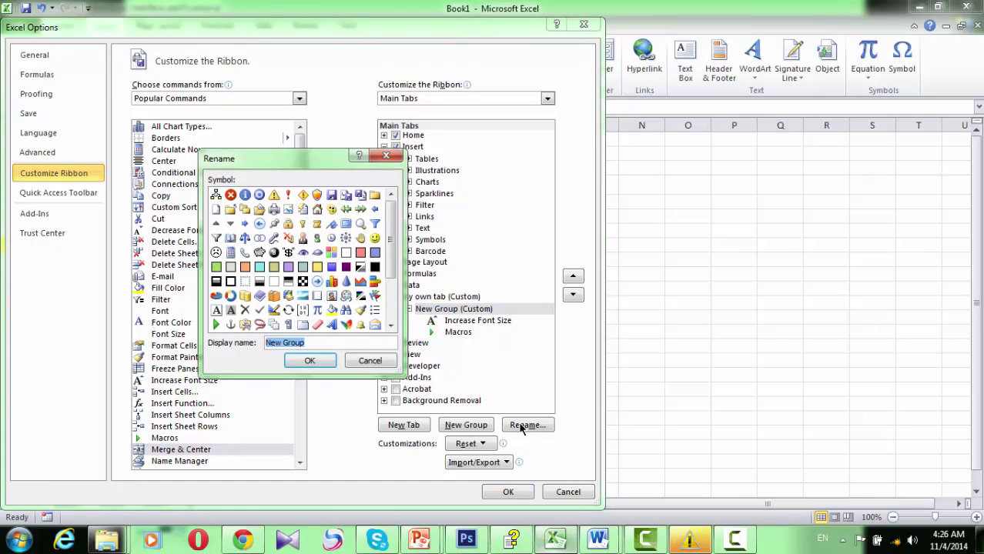
{"action": "left_click", "coordinate": [231, 238]}
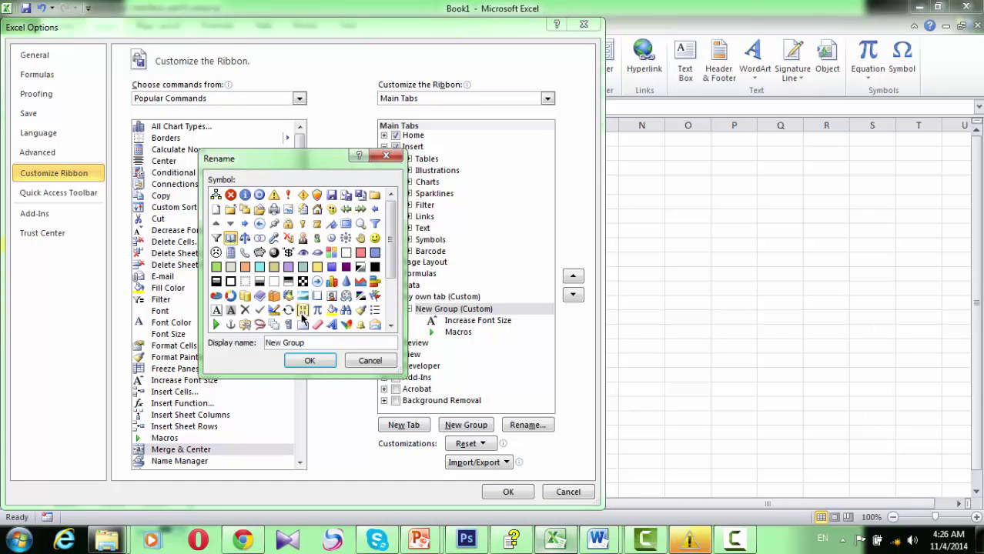
{"action": "left_click_drag", "start_coordinate": [266, 342], "coordinate": [286, 342]}
{"action": "key", "text": "ctrl+a"}
{"action": "key", "text": "BackSpace"}
{"action": "type", "text": "actions"}
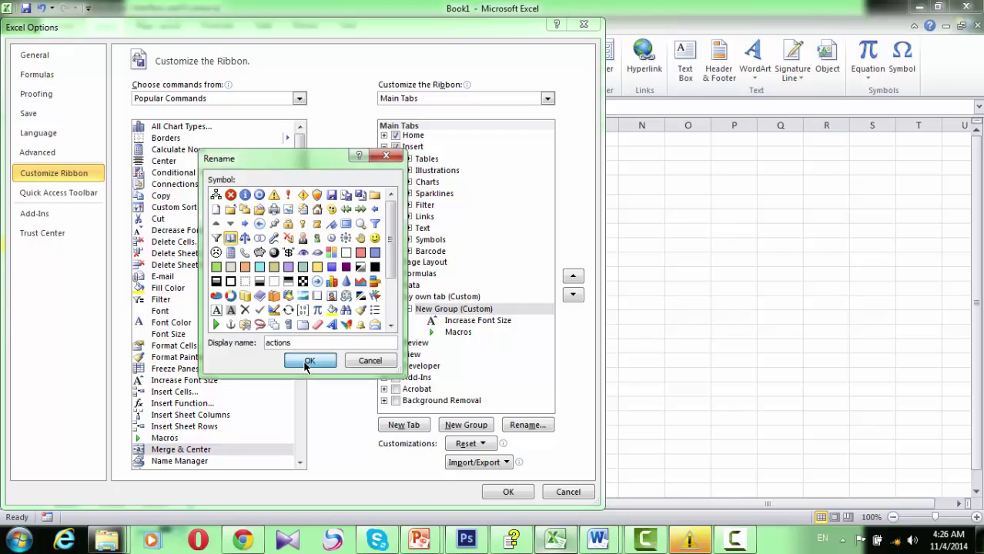
{"action": "left_click", "coordinate": [309, 361]}
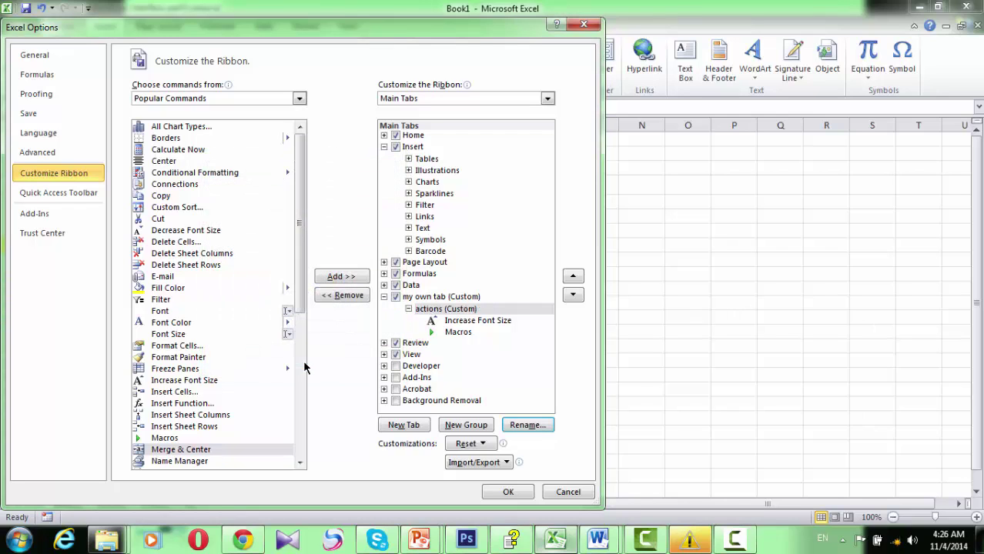
Add a second group to my own tab and name it 'formatting'.
{"action": "left_click", "coordinate": [476, 427]}
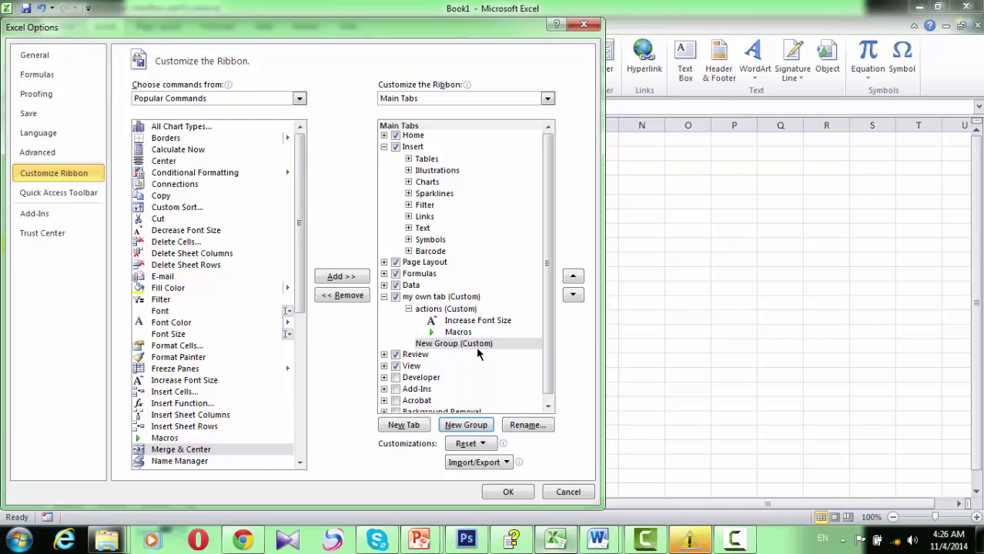
{"action": "left_click", "coordinate": [528, 425]}
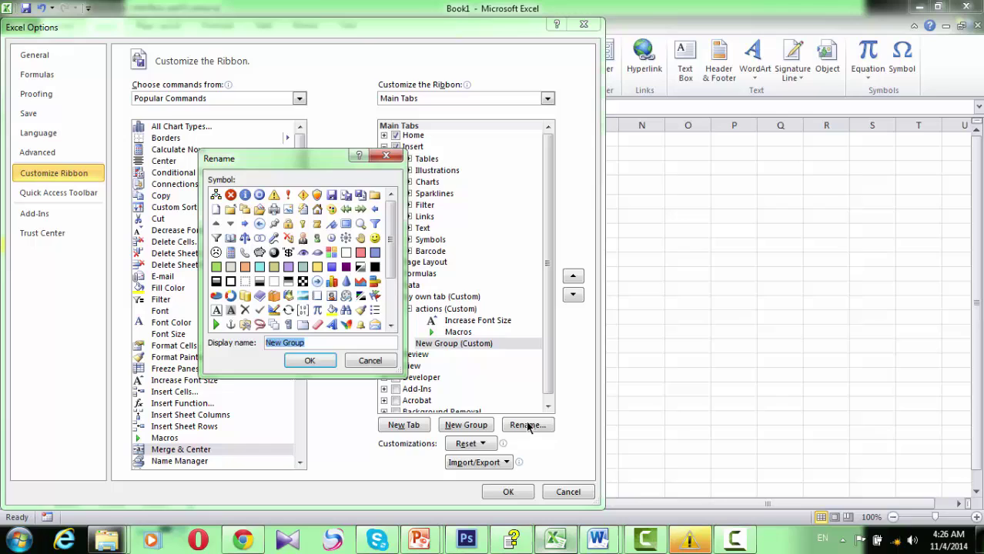
{"action": "type", "text": "f"}
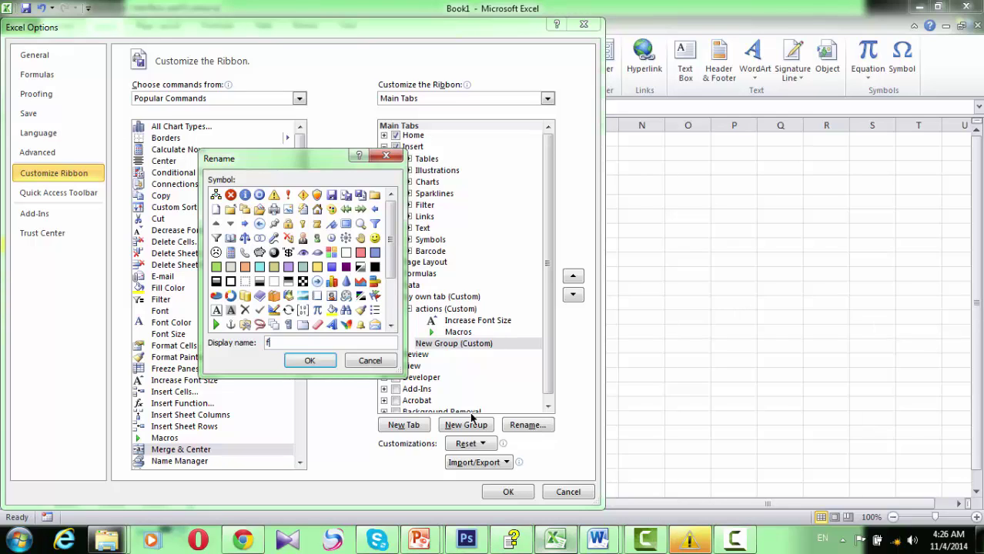
{"action": "type", "text": "ormatting"}
{"action": "left_click", "coordinate": [310, 361]}
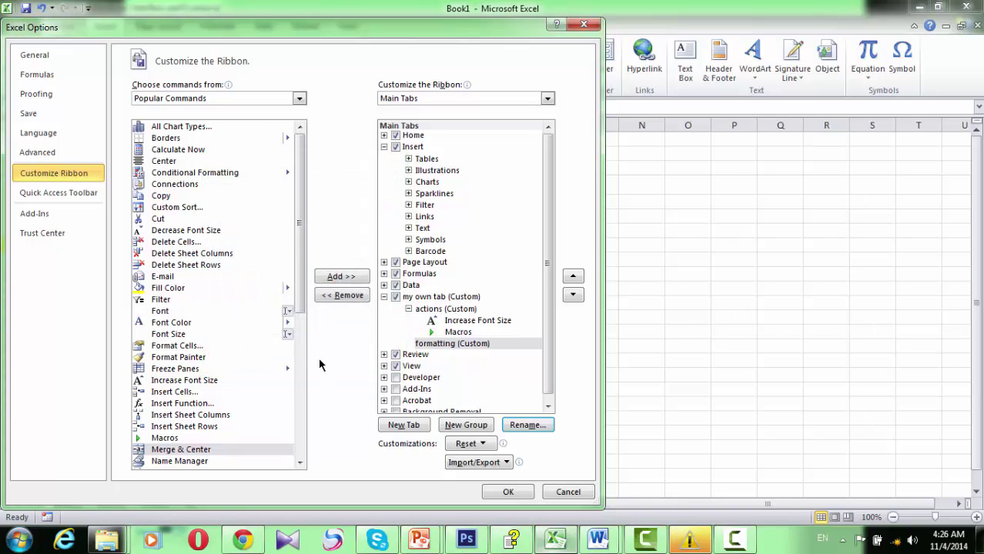
{"action": "left_click", "coordinate": [300, 462]}
{"action": "left_click", "coordinate": [300, 462]}
Add Merge & Center and Fill Color to the formatting group.
{"action": "left_click", "coordinate": [229, 402]}
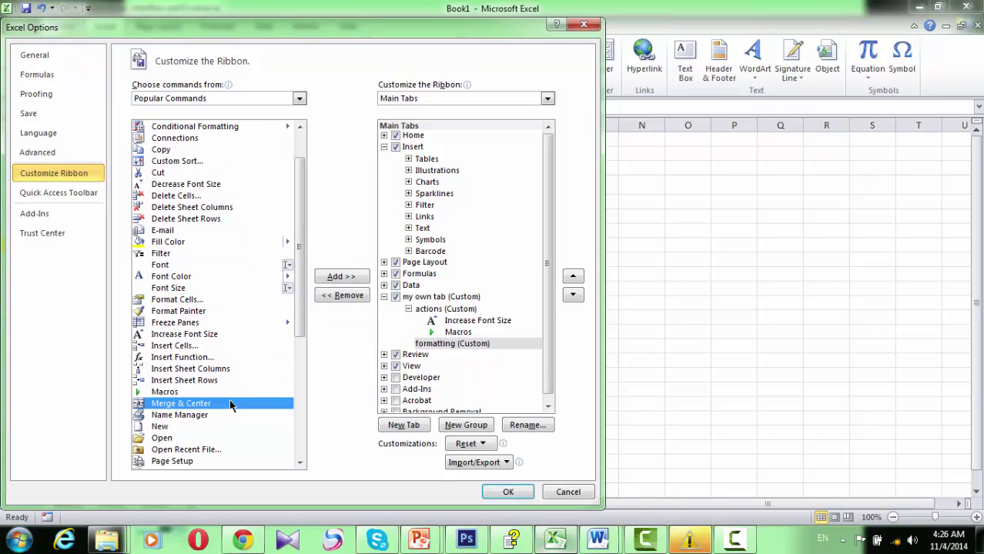
{"action": "left_click", "coordinate": [346, 276]}
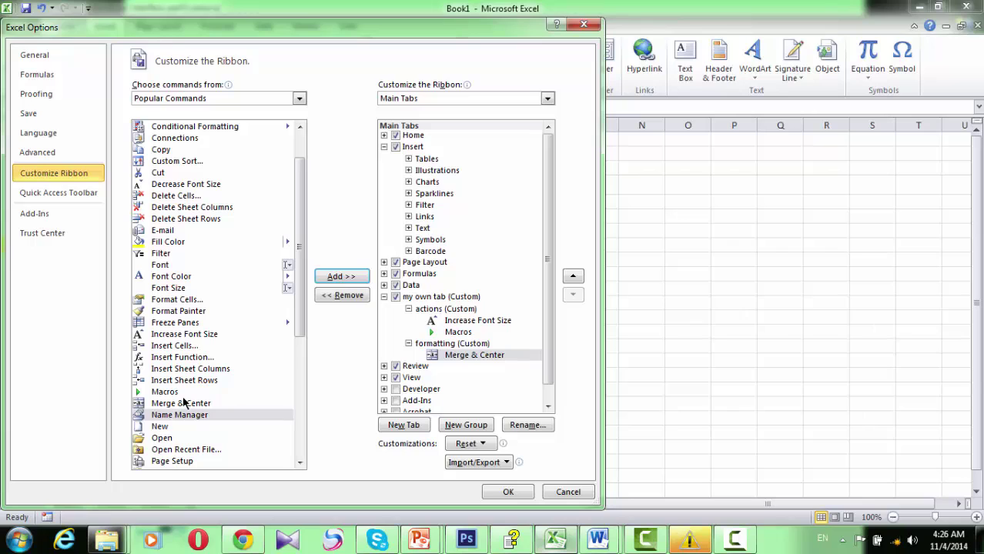
{"action": "left_click", "coordinate": [168, 242]}
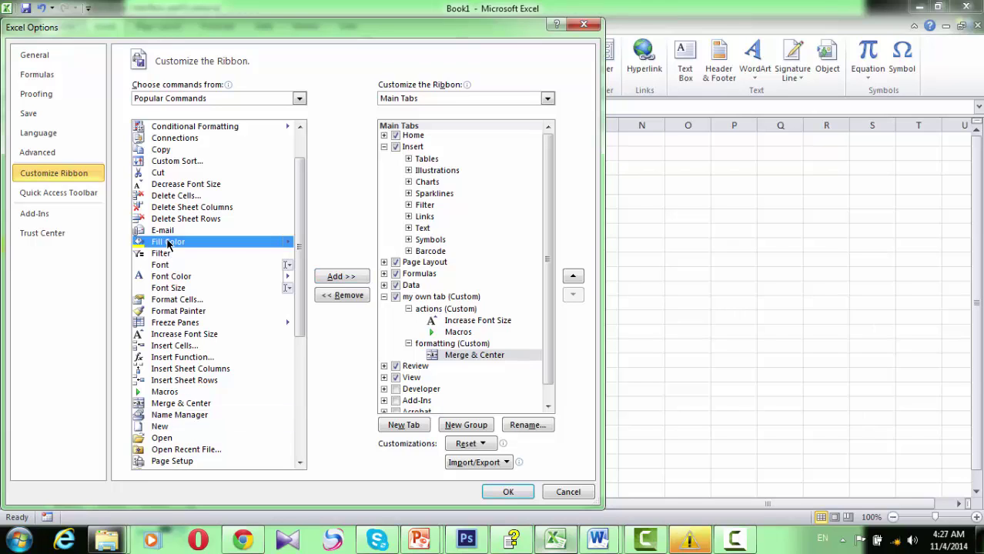
{"action": "left_click", "coordinate": [339, 277]}
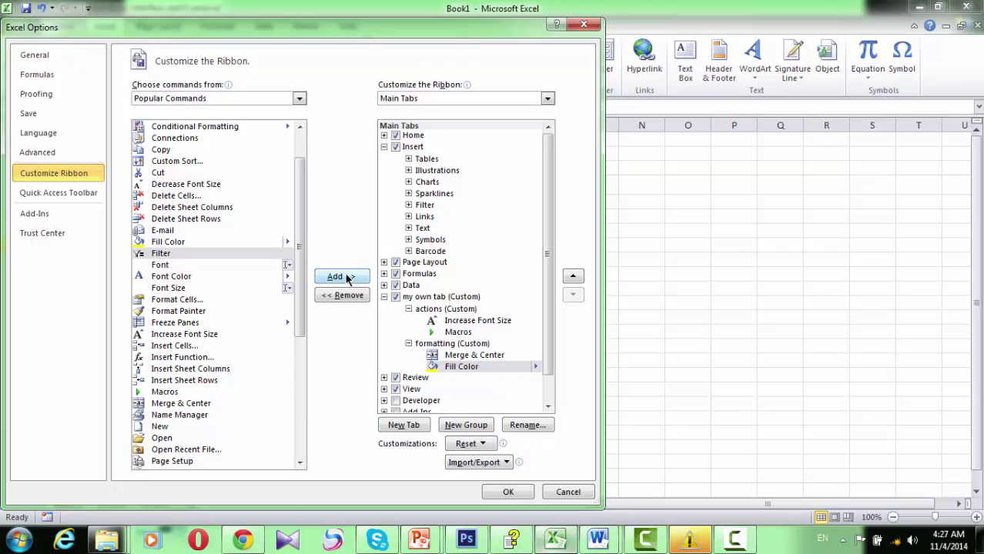
Apply the ribbon changes, check the commands on my own tab, and return to Home.
{"action": "left_click", "coordinate": [508, 492]}
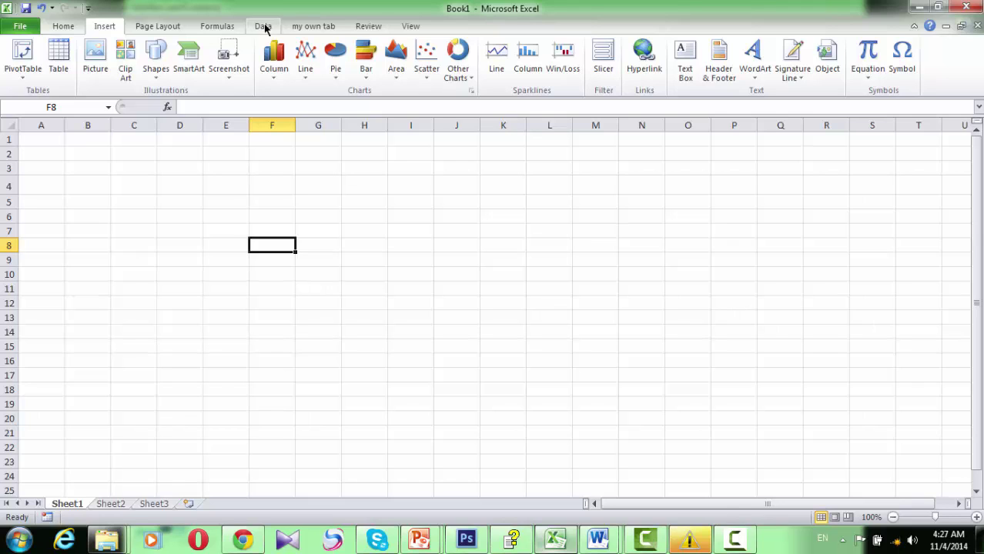
{"action": "left_click", "coordinate": [310, 29]}
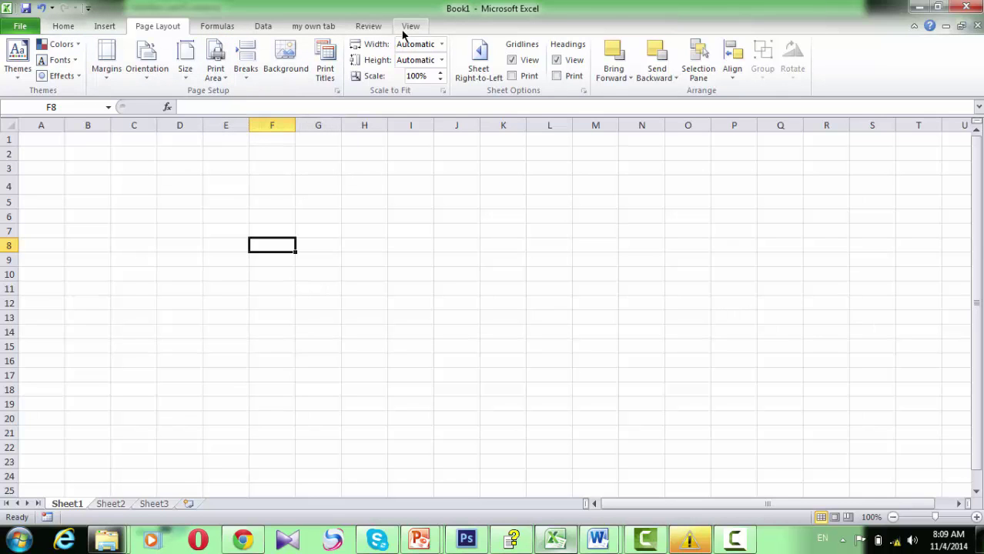
{"action": "left_click", "coordinate": [65, 30]}
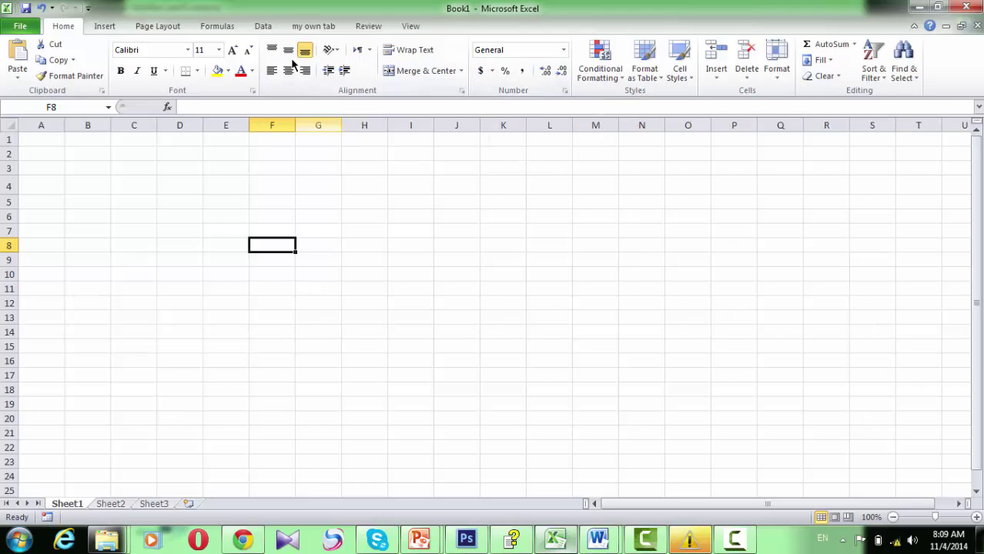
Move the Home tab down seven places to the end of the ribbon after View, and apply.
{"action": "right_click", "coordinate": [263, 28]}
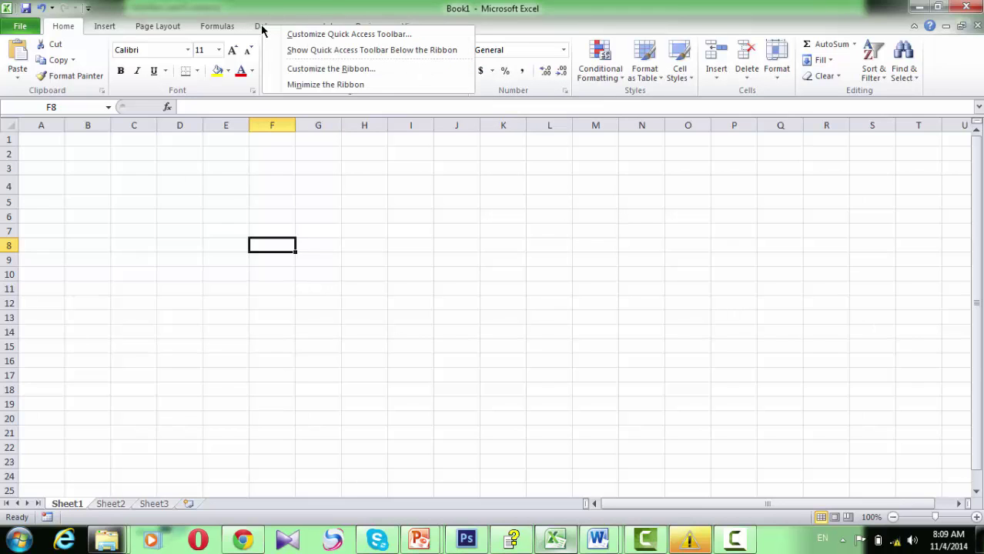
{"action": "left_click", "coordinate": [304, 71]}
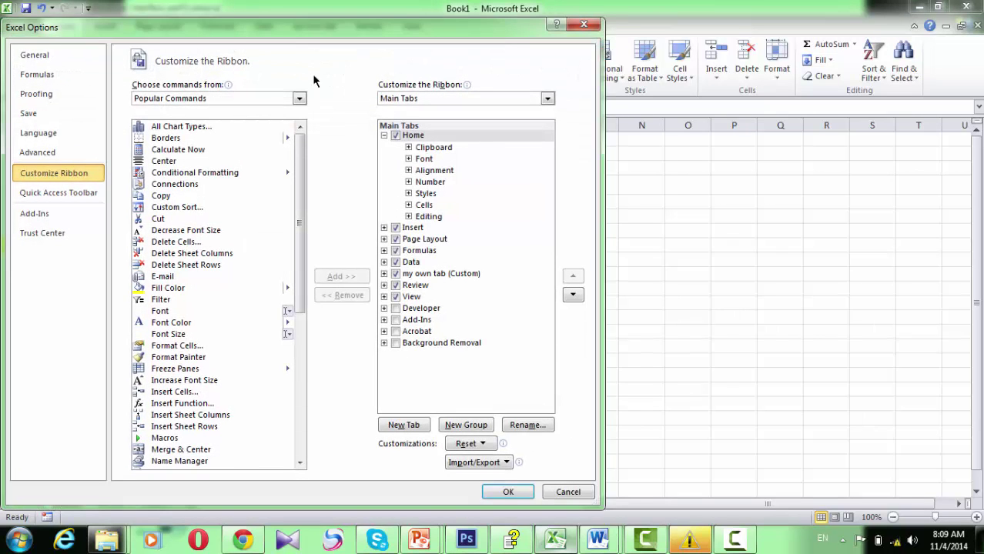
{"action": "left_click", "coordinate": [384, 135]}
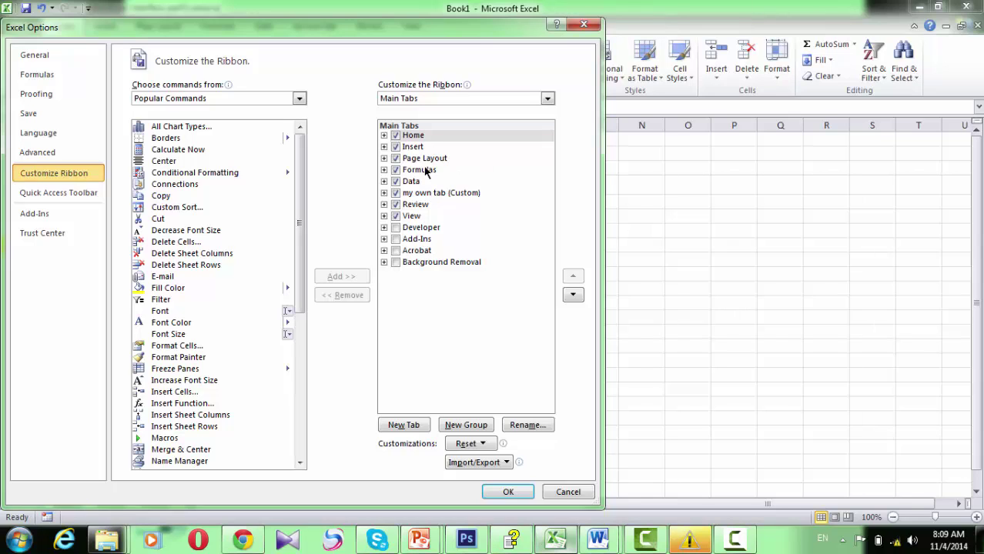
{"action": "left_click", "coordinate": [416, 138]}
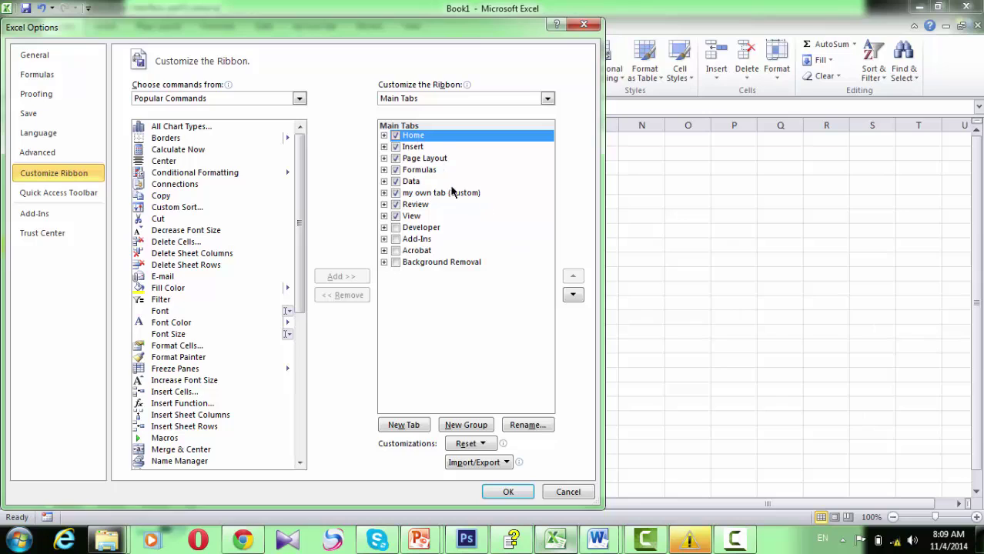
{"action": "left_click", "coordinate": [577, 295]}
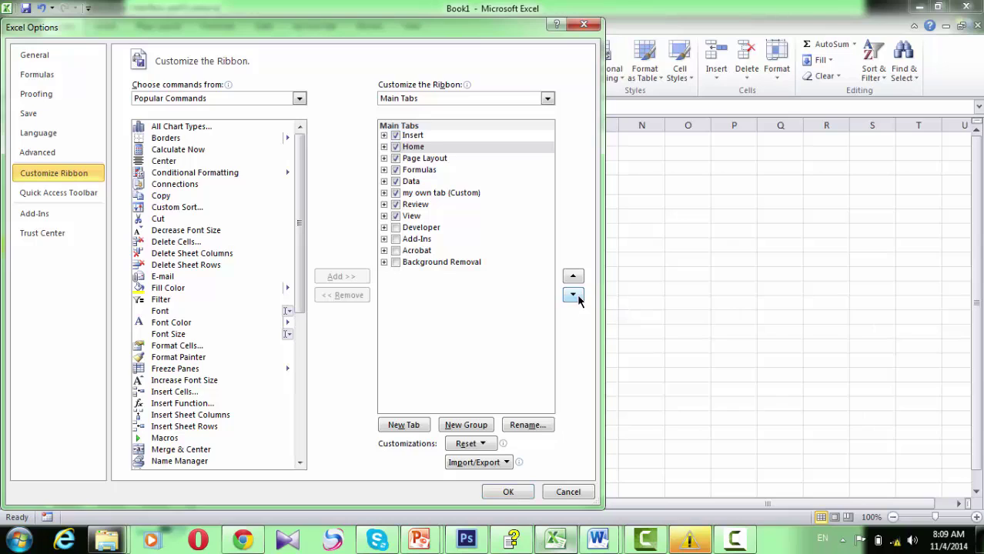
{"action": "left_click", "coordinate": [577, 295]}
{"action": "left_click", "coordinate": [576, 295]}
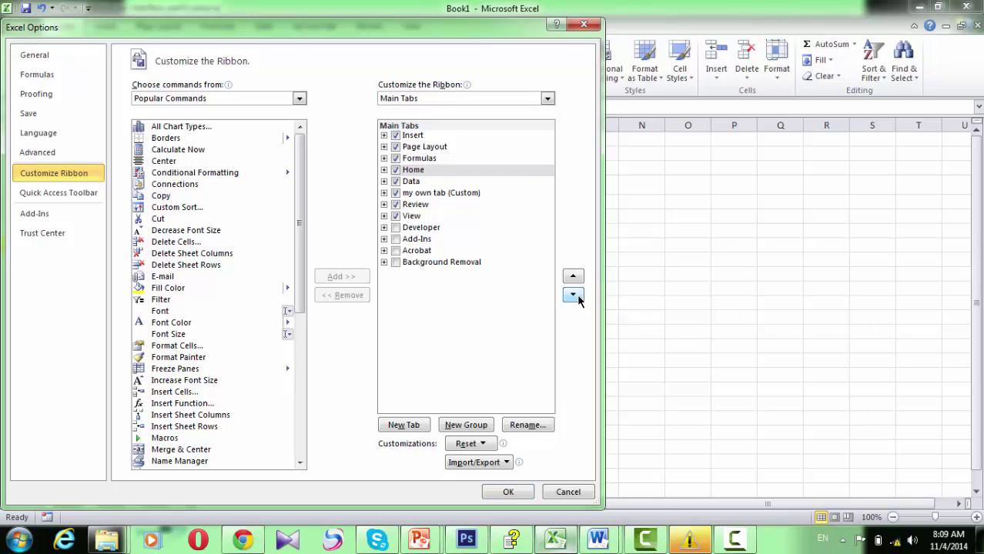
{"action": "left_click", "coordinate": [576, 295]}
{"action": "left_click", "coordinate": [576, 294]}
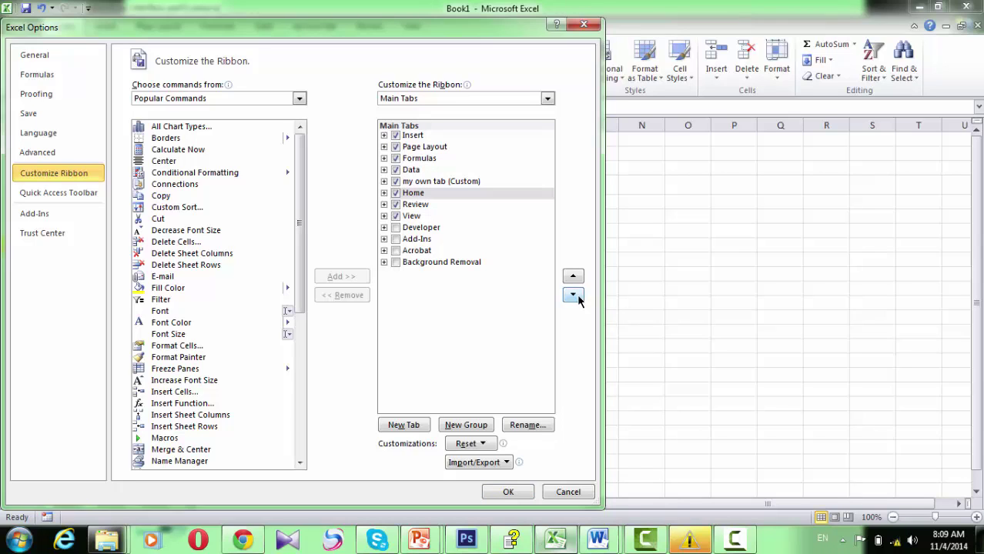
{"action": "left_click", "coordinate": [577, 294]}
{"action": "left_click", "coordinate": [576, 295]}
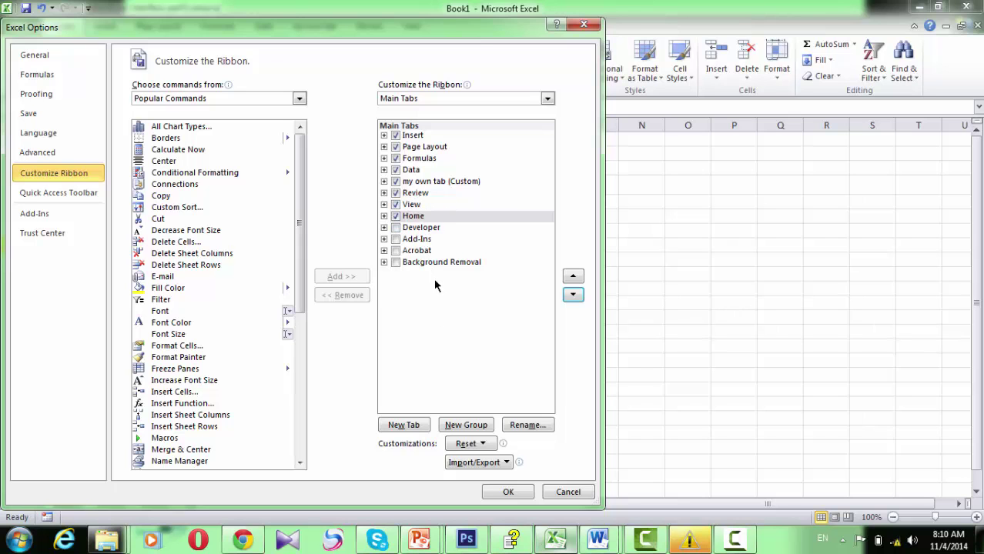
{"action": "left_click", "coordinate": [518, 492]}
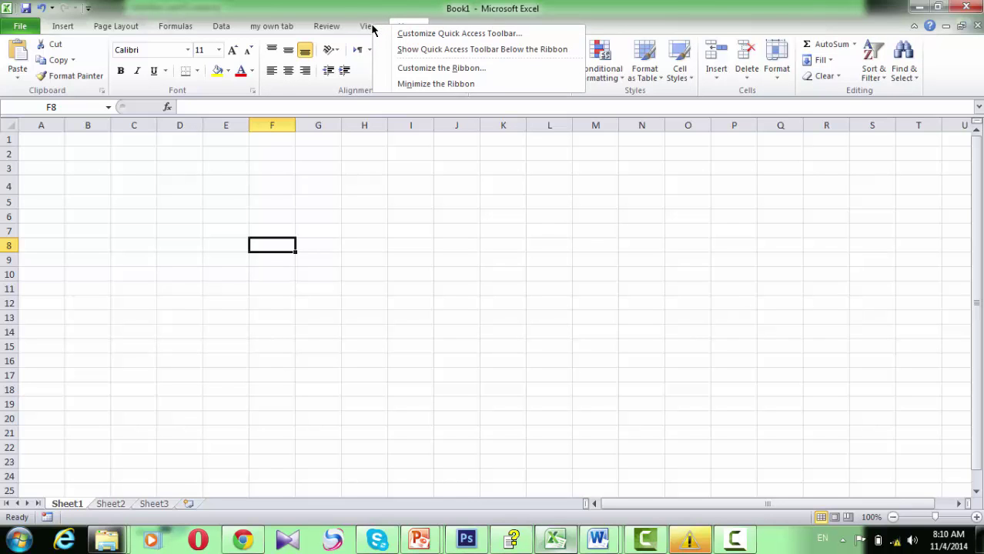
Move the Home tab's Clipboard group down three places, below Number, and apply.
{"action": "left_click", "coordinate": [412, 68]}
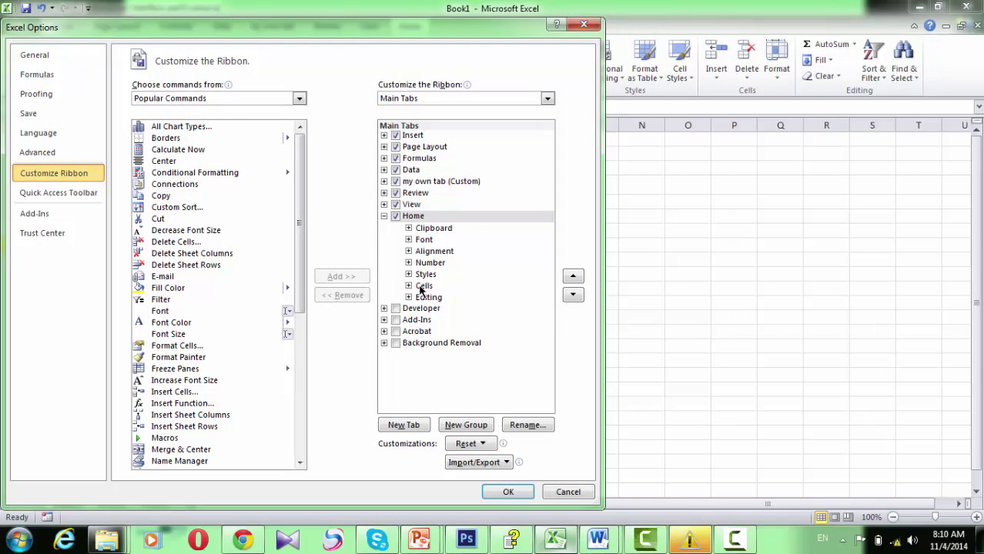
{"action": "left_click", "coordinate": [449, 229]}
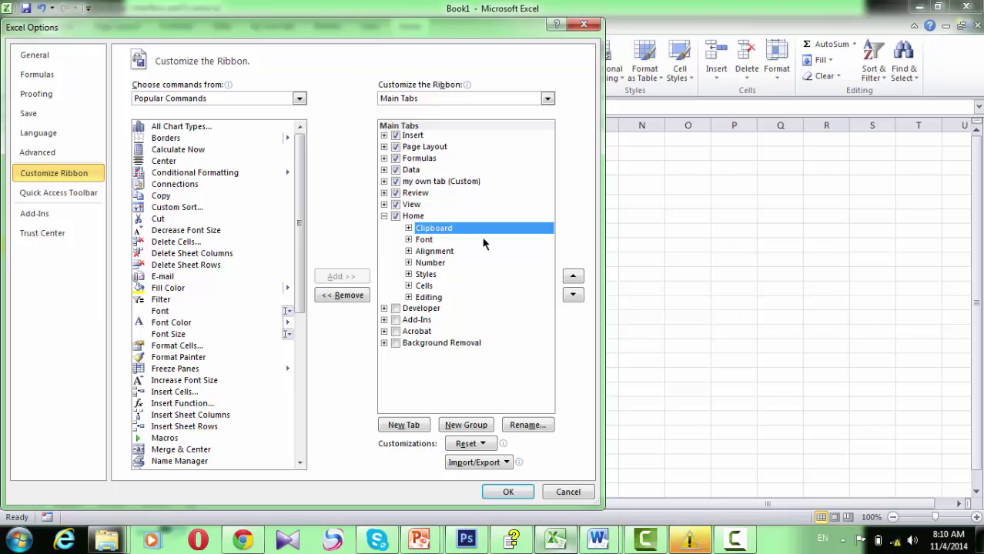
{"action": "left_click", "coordinate": [573, 296]}
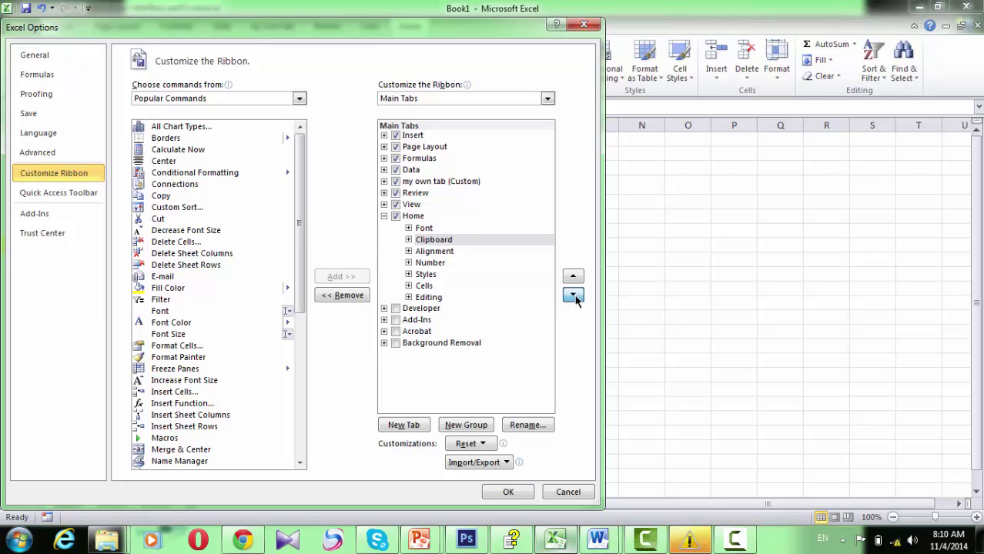
{"action": "left_click", "coordinate": [573, 296]}
{"action": "left_click", "coordinate": [573, 296]}
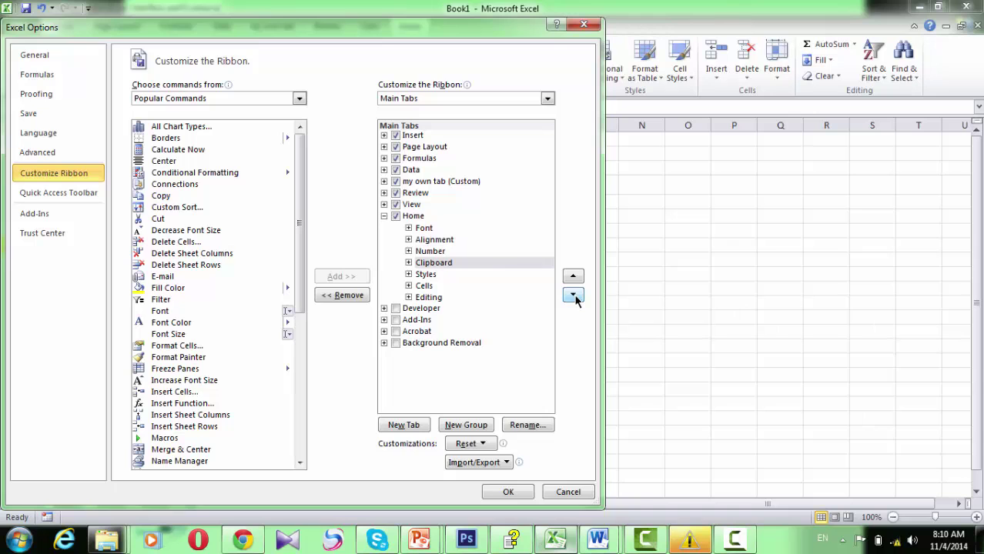
{"action": "left_click", "coordinate": [508, 492]}
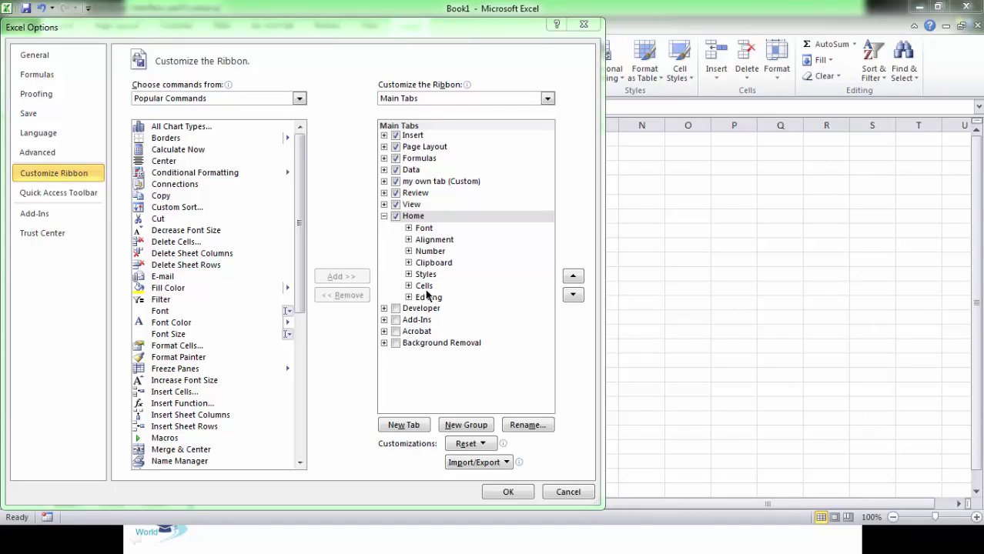
Uncheck Home, View, Review, my own tab, Data and Formulas so only Insert and Page Layout remain, and confirm.
{"action": "left_click", "coordinate": [396, 216]}
{"action": "left_click", "coordinate": [396, 205]}
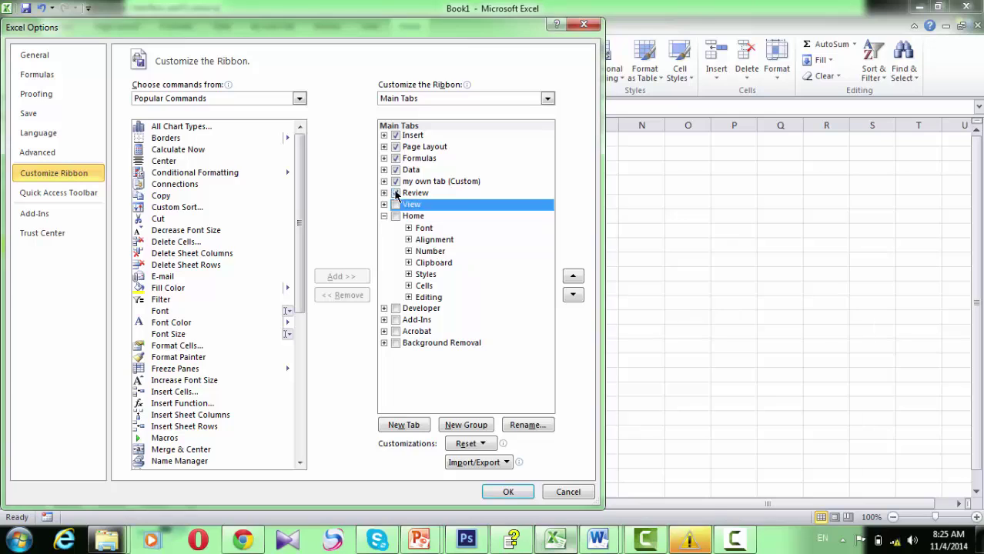
{"action": "left_click", "coordinate": [396, 193]}
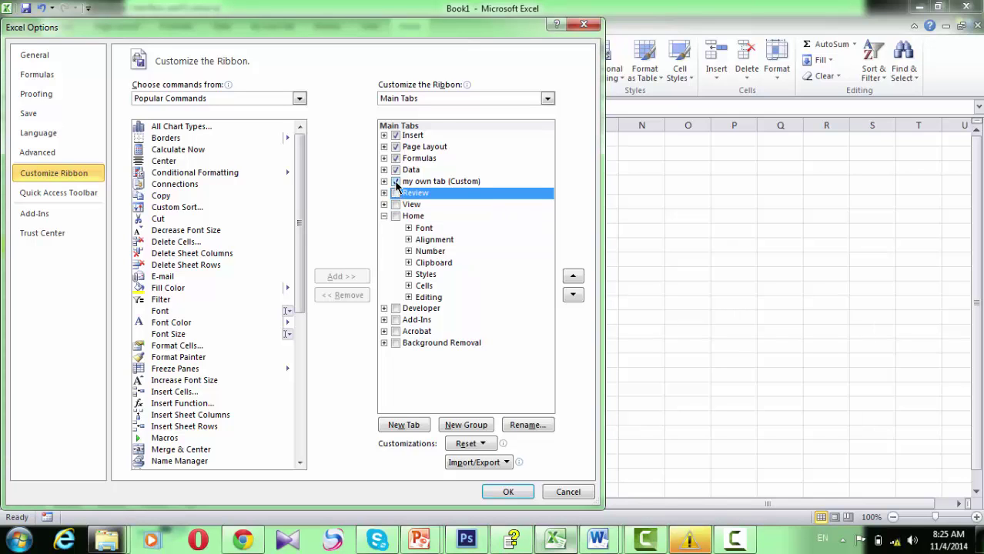
{"action": "left_click", "coordinate": [396, 182]}
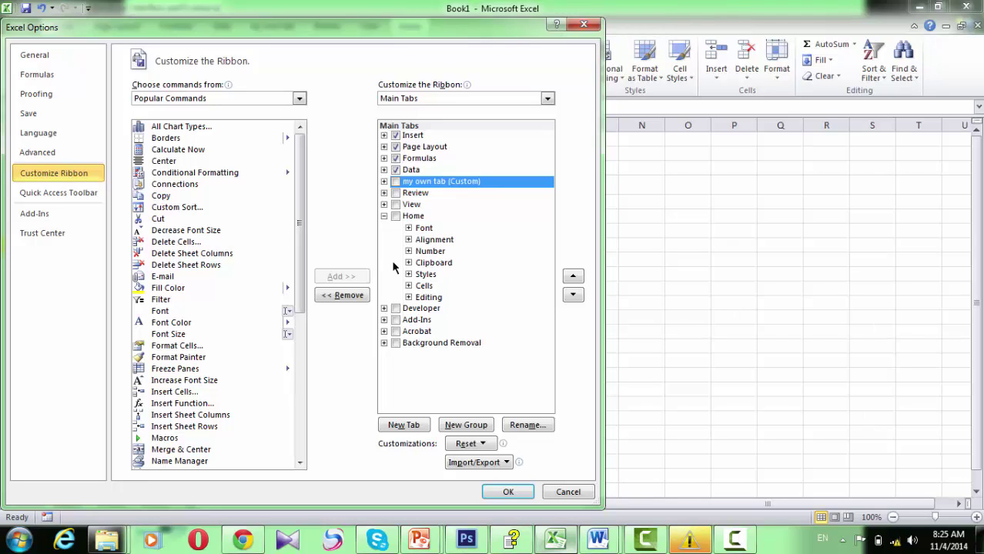
{"action": "left_click", "coordinate": [396, 171]}
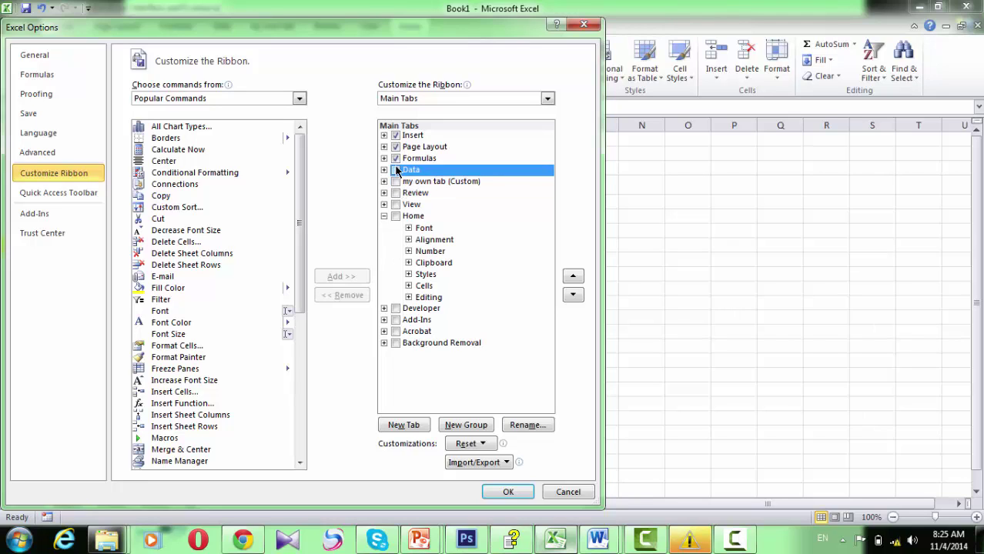
{"action": "left_click", "coordinate": [395, 159]}
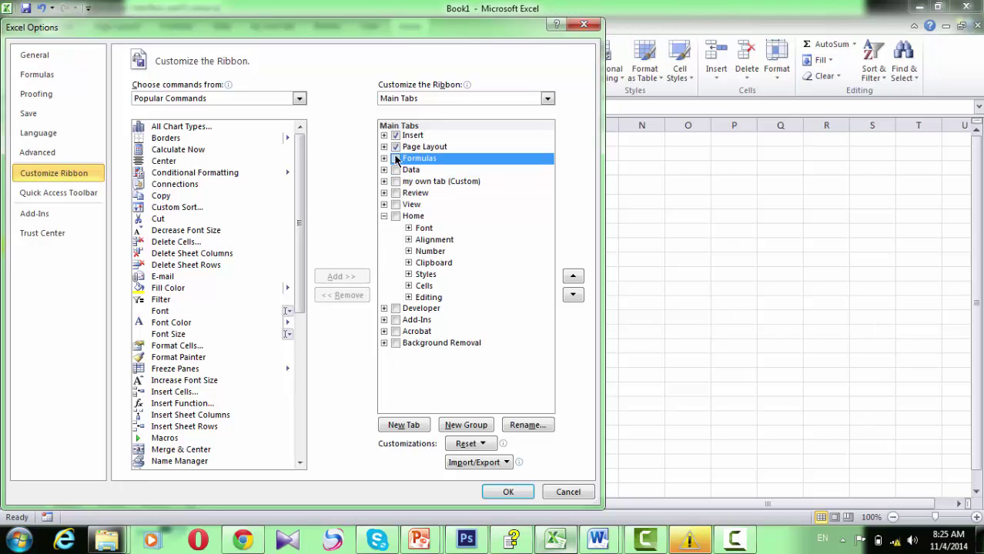
{"action": "left_click", "coordinate": [508, 492]}
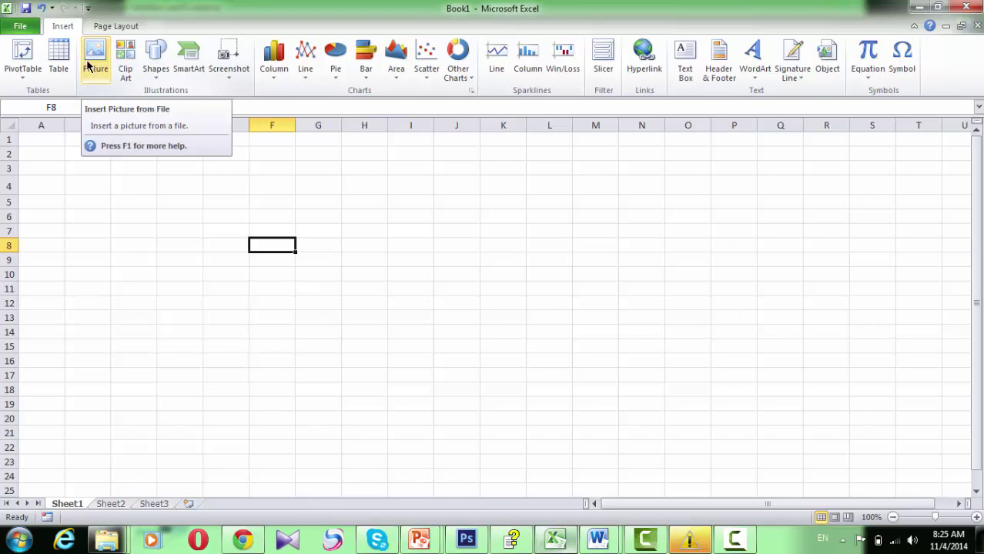
Reopen the ribbon customization settings and show the Formulas tab again.
{"action": "right_click", "coordinate": [110, 33]}
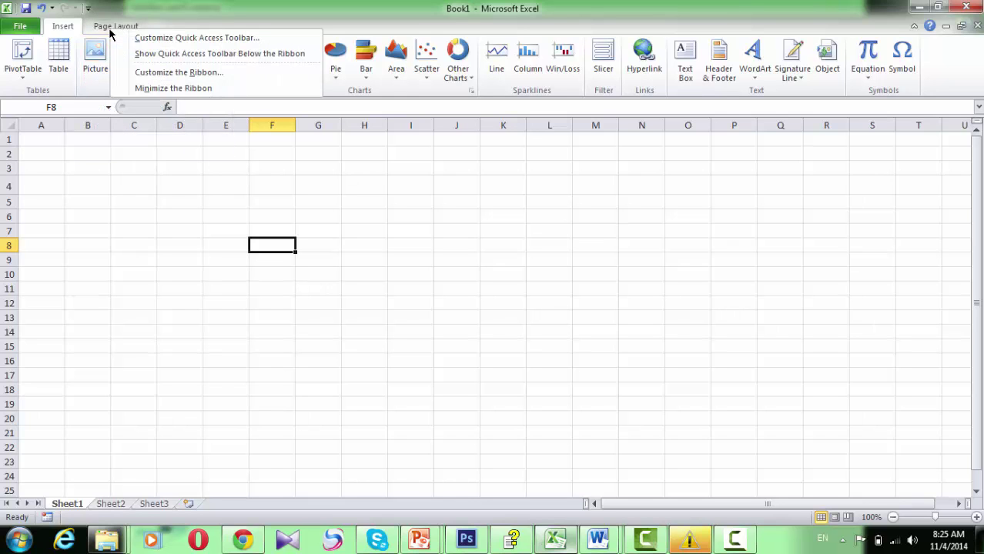
{"action": "left_click", "coordinate": [157, 74]}
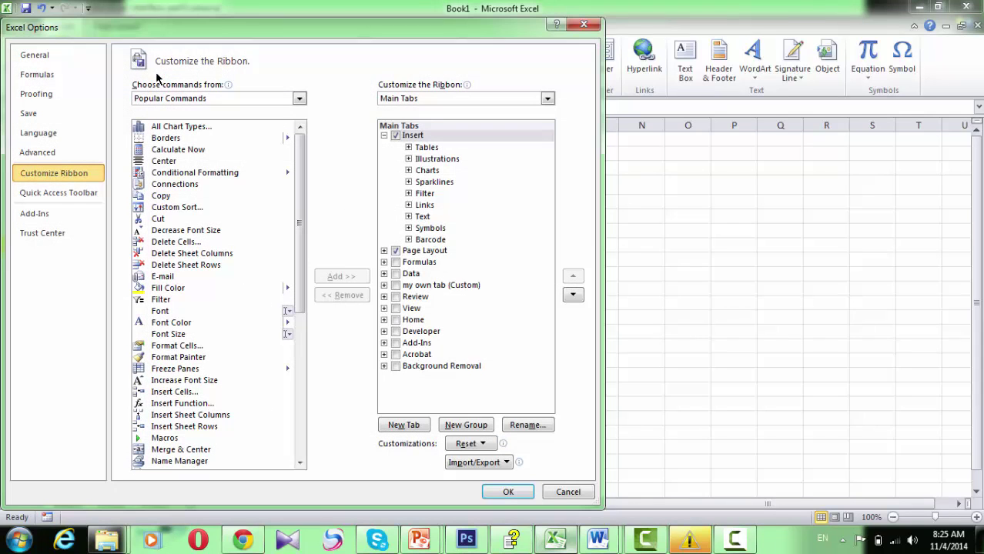
{"action": "left_click", "coordinate": [396, 262]}
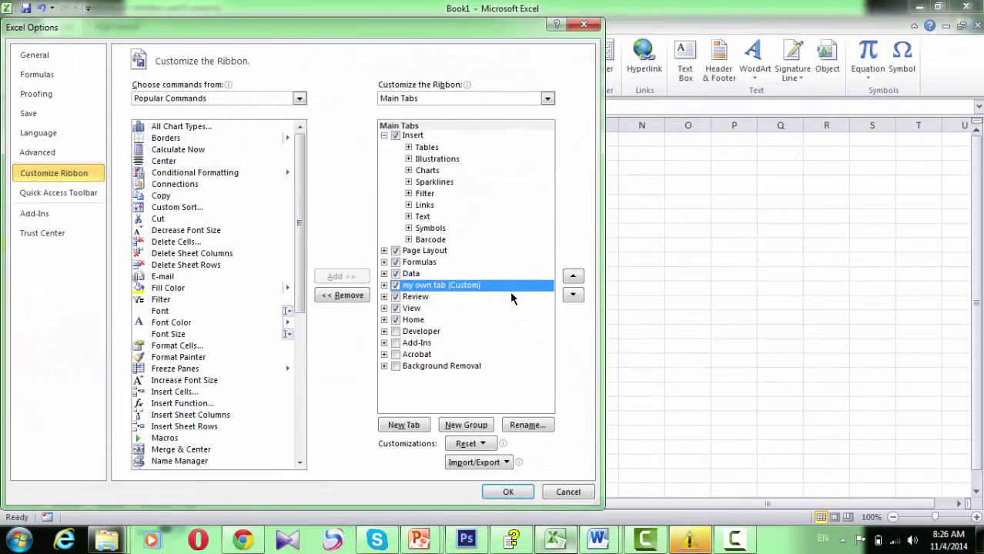
Delete my own custom tab from the ribbon and apply the change.
{"action": "right_click", "coordinate": [441, 288]}
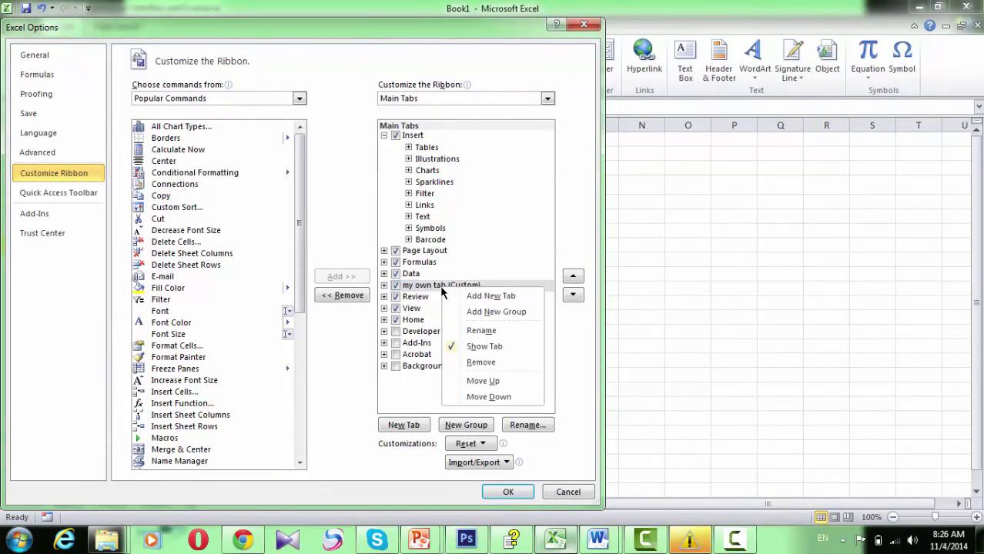
{"action": "left_click", "coordinate": [481, 362]}
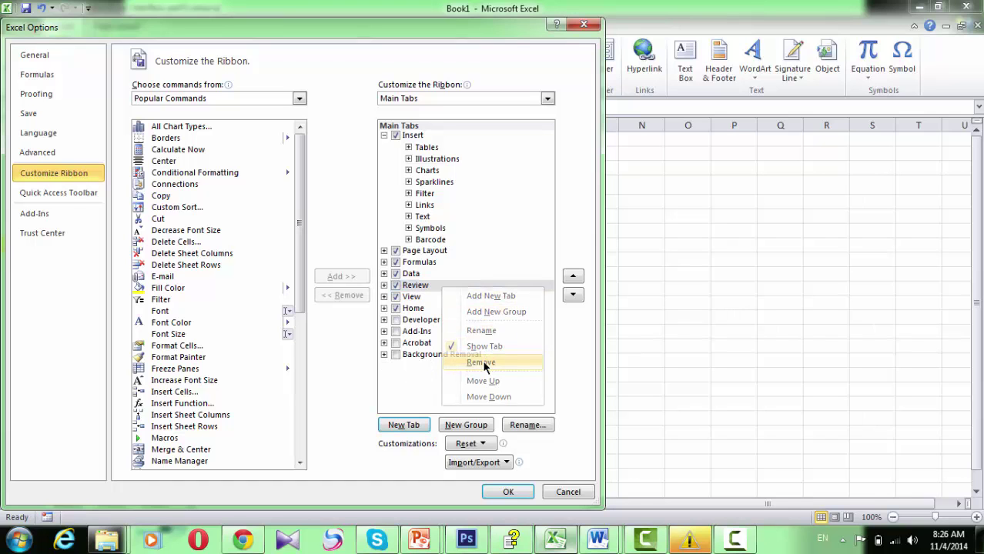
{"action": "left_click", "coordinate": [508, 492]}
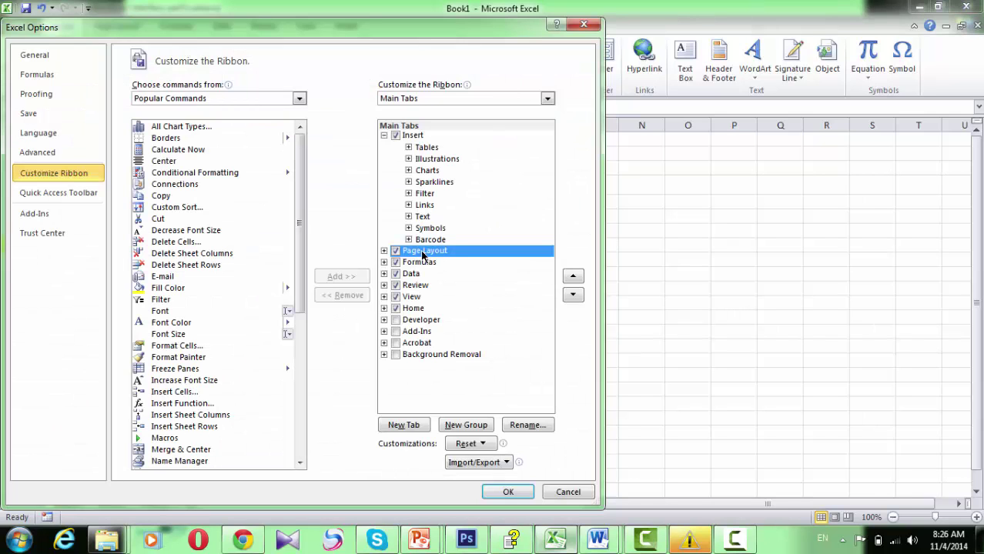
{"action": "right_click", "coordinate": [422, 254]}
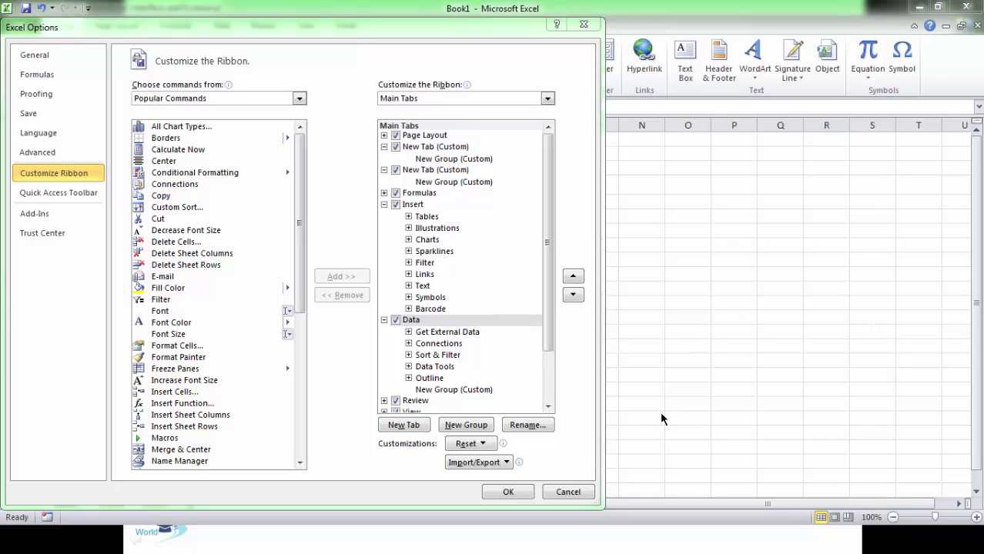
{"action": "left_click", "coordinate": [483, 444]}
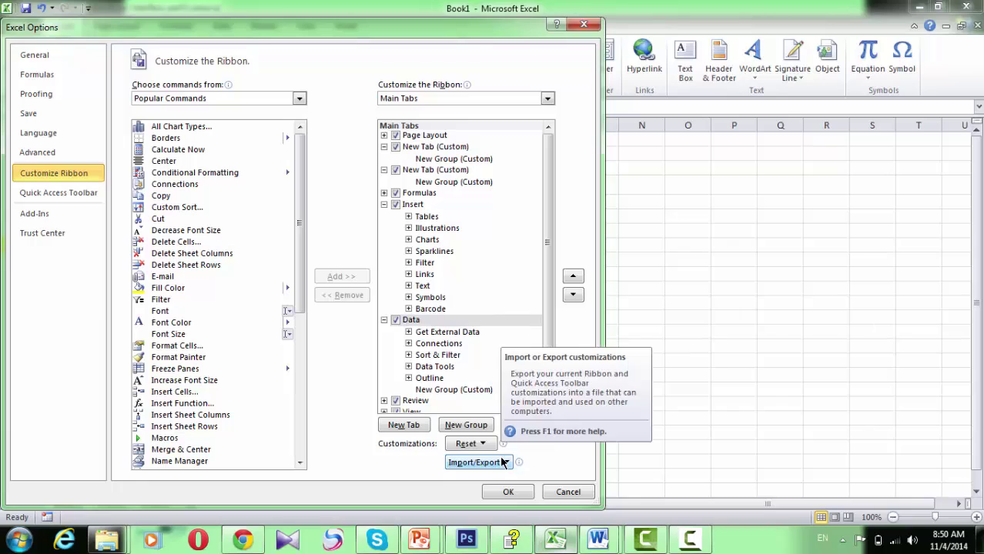
Open the Import/Export dropdown to reach the Export all customizations option.
{"action": "left_click", "coordinate": [503, 462]}
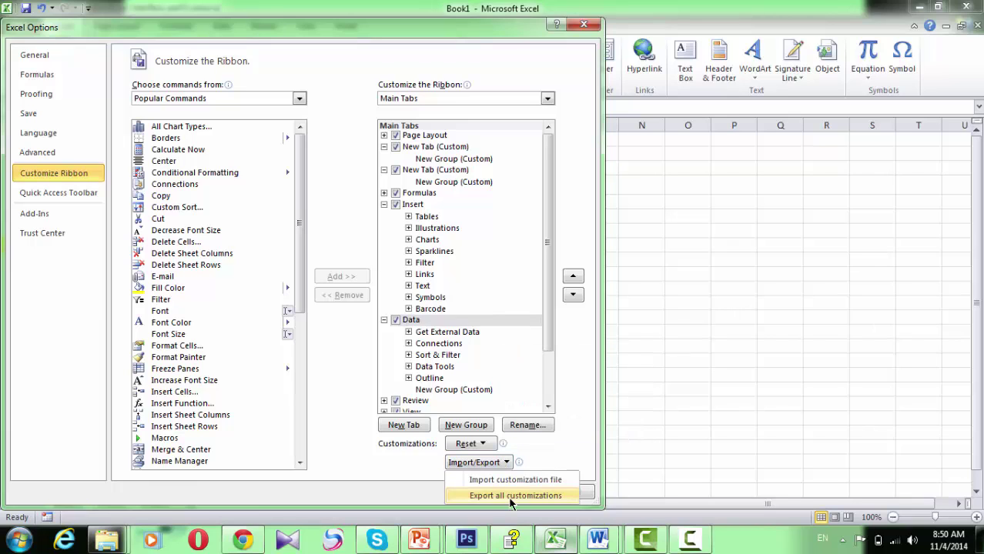